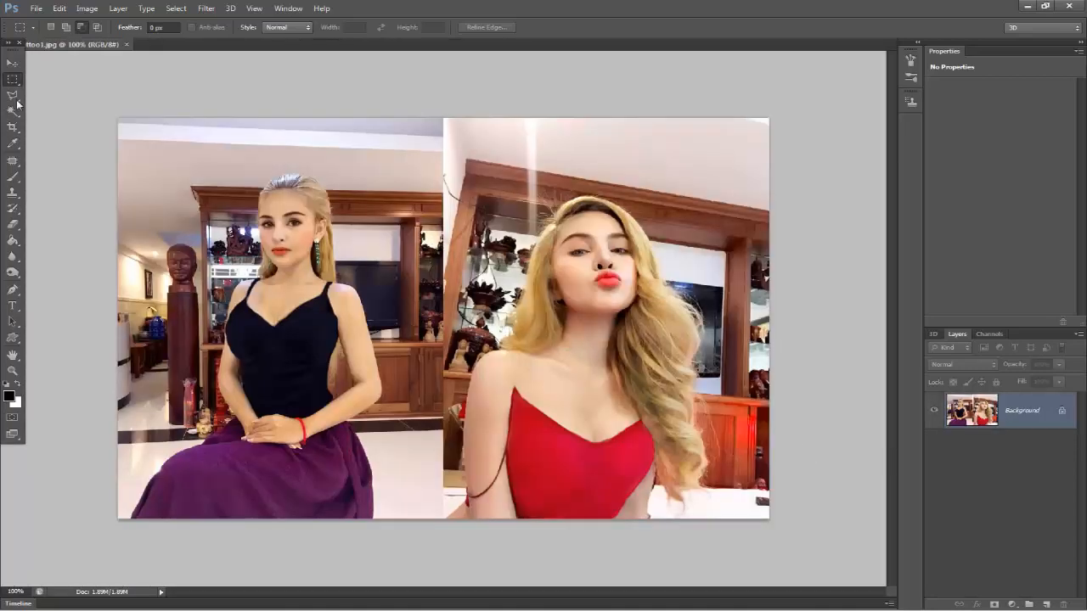
Step: Open the Black-And-White-Butterfly-Tattoos-Designs-700x500.jpg and images.png tattoo designs together
{"action": "left_click", "coordinate": [35, 8]}
{"action": "left_click", "coordinate": [51, 71]}
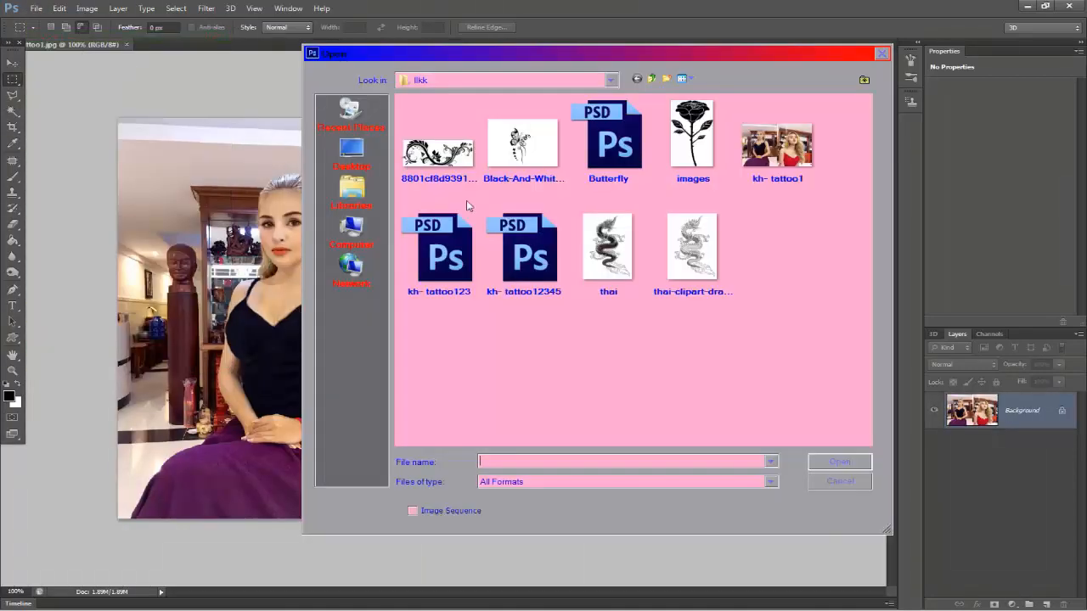
{"action": "left_click", "coordinate": [530, 153]}
{"action": "left_click", "coordinate": [698, 163], "text": "ctrl"}
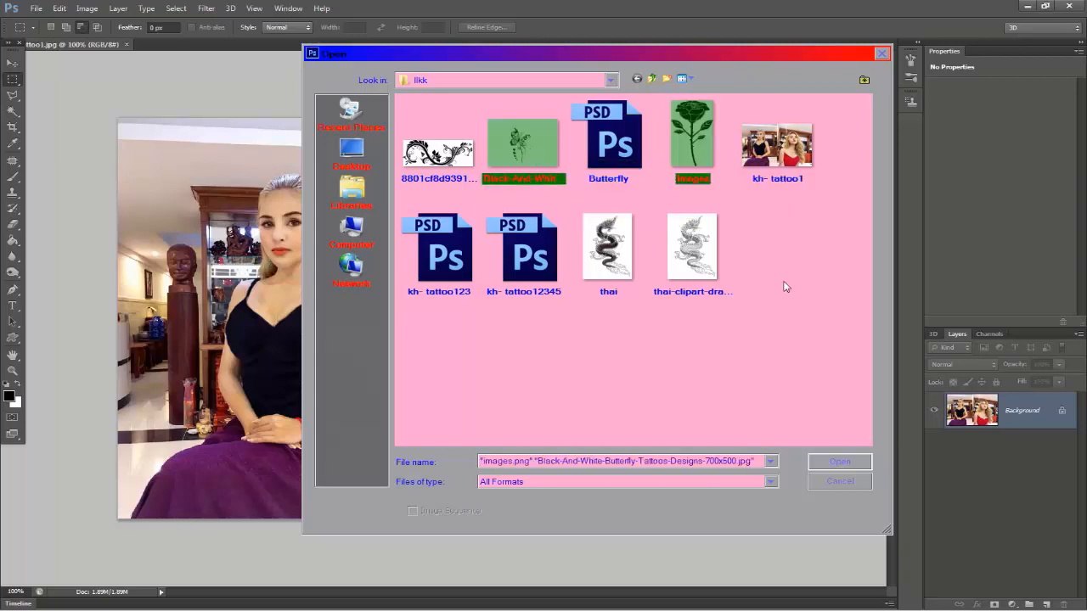
{"action": "left_click", "coordinate": [840, 462]}
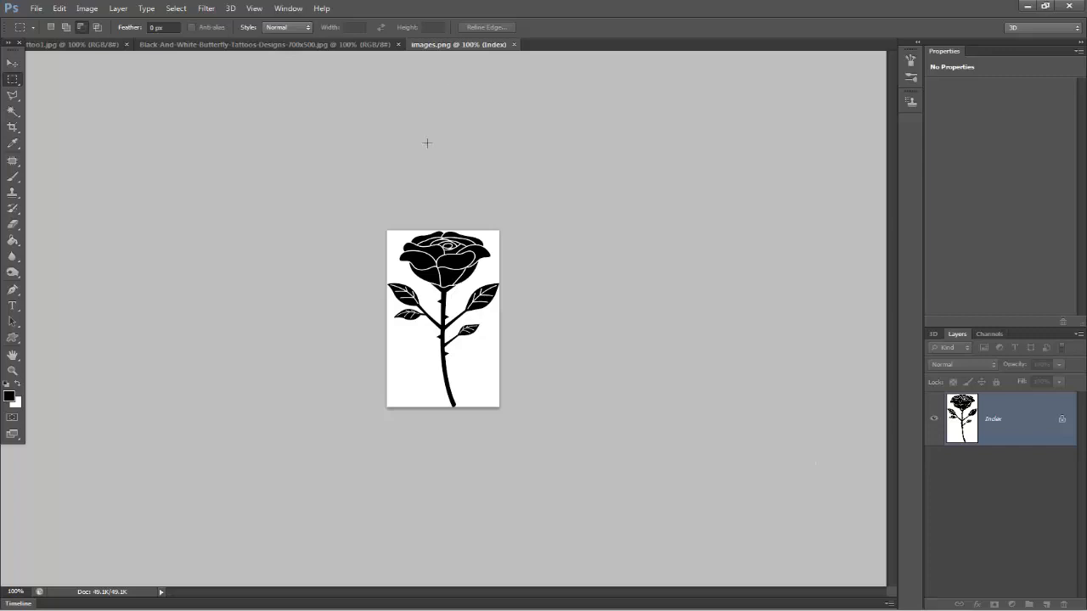
Step: Float the rose and butterfly images in separate windows and arrange them side by side over the portrait photo
{"action": "left_click_drag", "start_coordinate": [443, 46], "coordinate": [459, 123]}
{"action": "left_click_drag", "start_coordinate": [323, 47], "coordinate": [302, 186]}
{"action": "left_click_drag", "start_coordinate": [494, 122], "coordinate": [771, 204]}
{"action": "left_click_drag", "start_coordinate": [378, 186], "coordinate": [399, 260]}
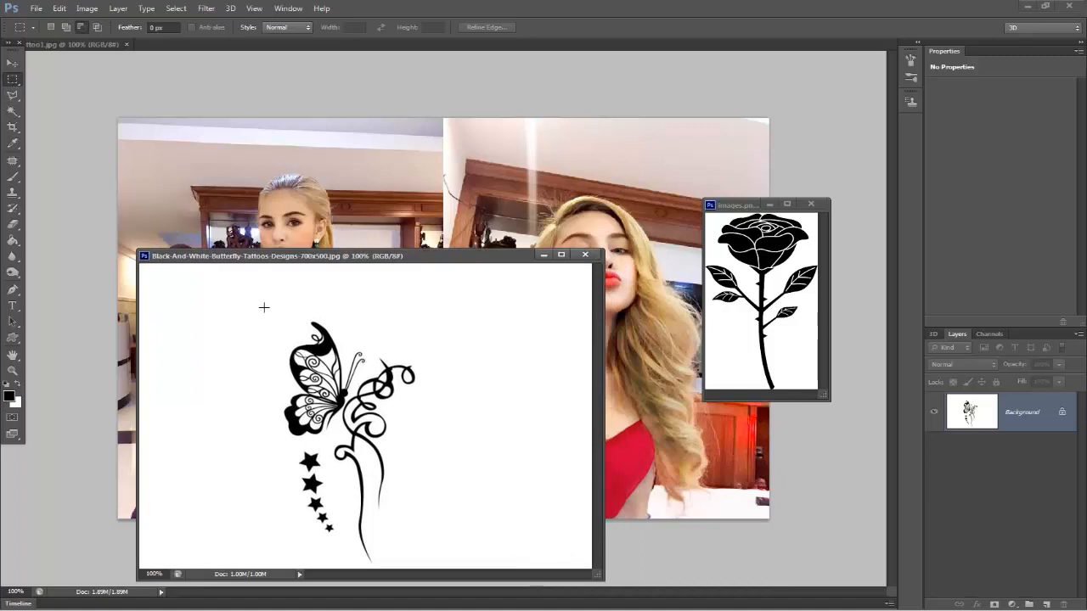
Step: Copy the butterfly design with a rectangular selection into the portrait photo, close its source file, and place it over the seated woman
{"action": "left_click_drag", "start_coordinate": [258, 304], "coordinate": [435, 565]}
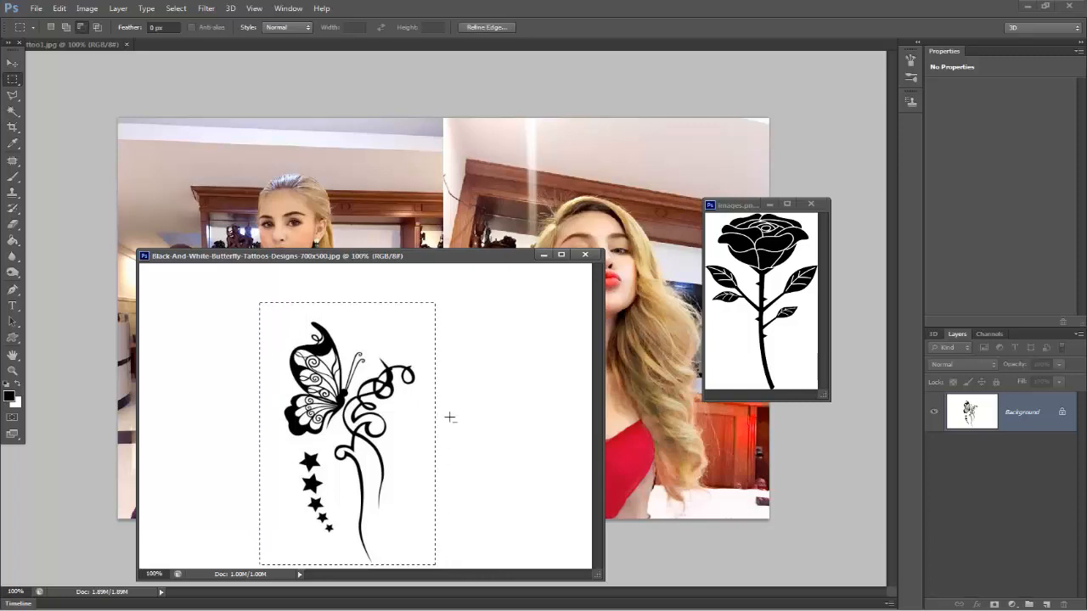
{"action": "left_click", "coordinate": [13, 64]}
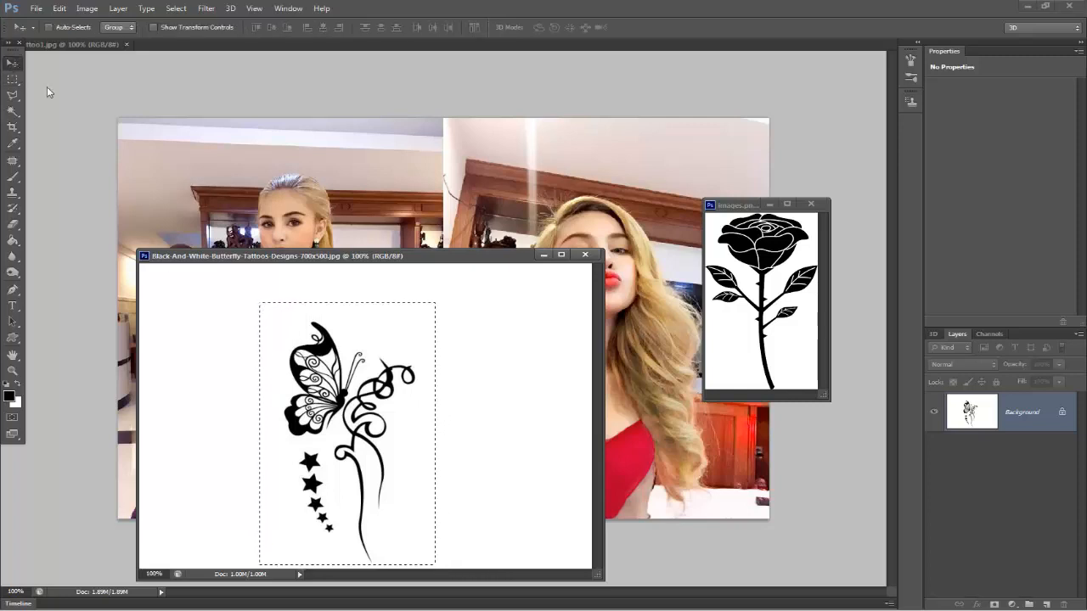
{"action": "left_click_drag", "start_coordinate": [364, 436], "coordinate": [342, 193]}
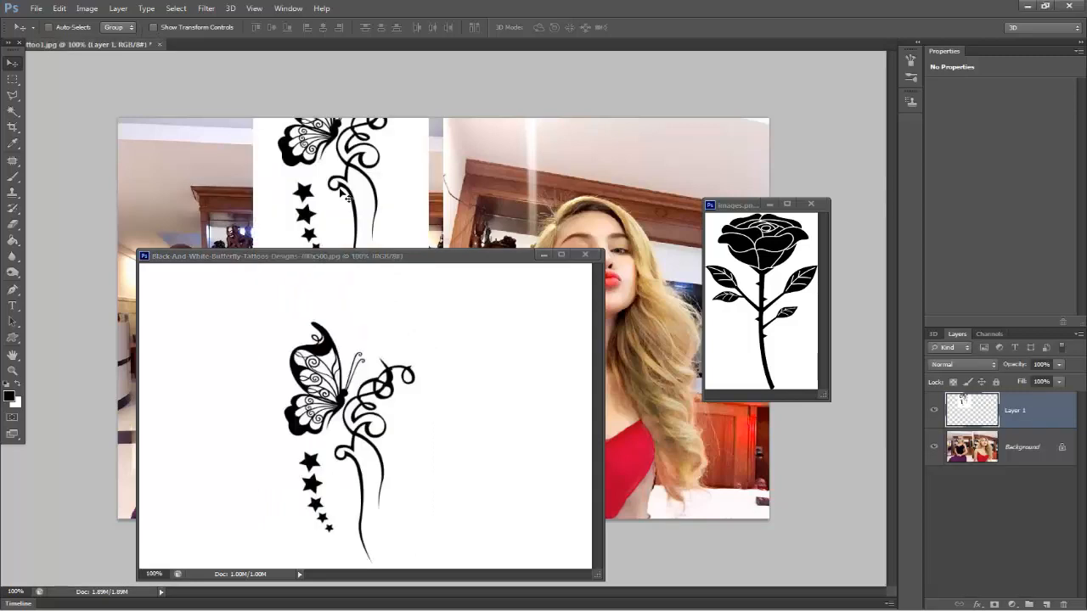
{"action": "left_click", "coordinate": [584, 255]}
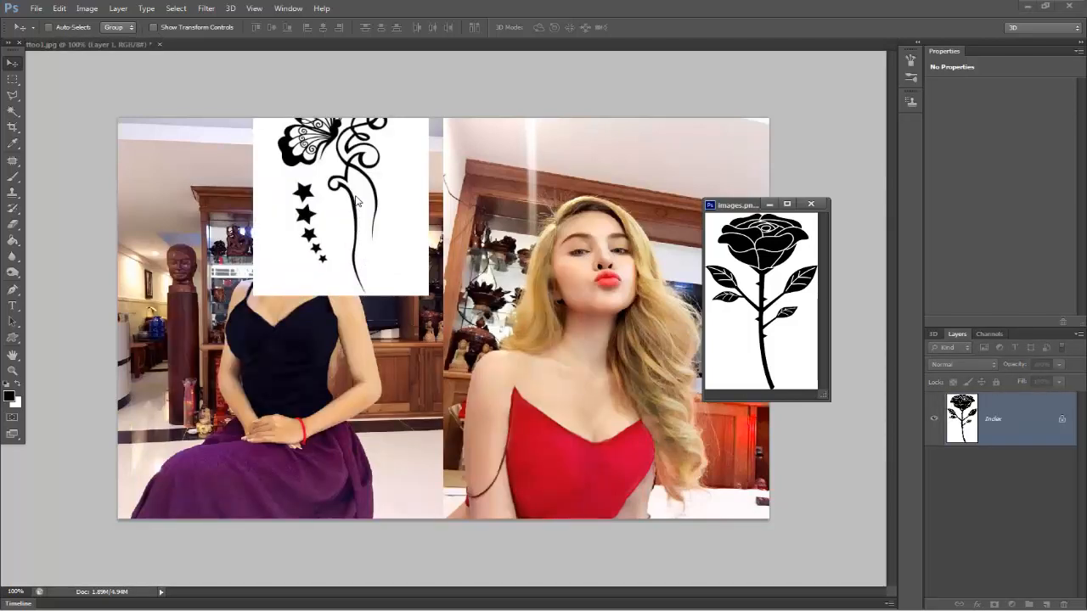
{"action": "left_click", "coordinate": [354, 314]}
{"action": "left_click_drag", "start_coordinate": [340, 200], "coordinate": [285, 355]}
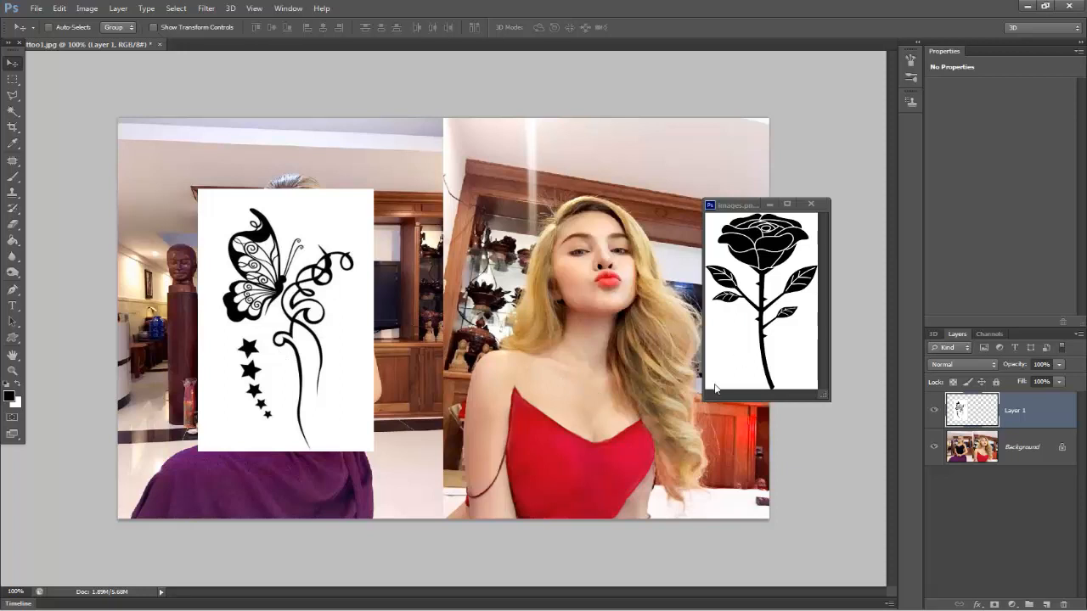
Step: Copy the rose design with a rectangular selection into the portrait photo and close its source file
{"action": "left_click_drag", "start_coordinate": [703, 395], "coordinate": [638, 414]}
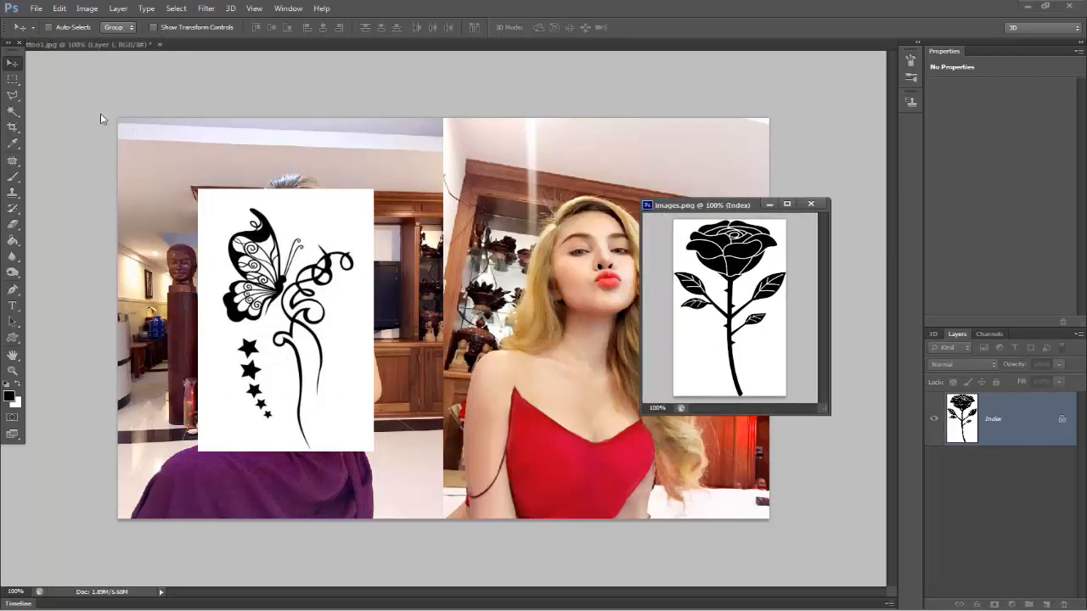
{"action": "left_click", "coordinate": [13, 80]}
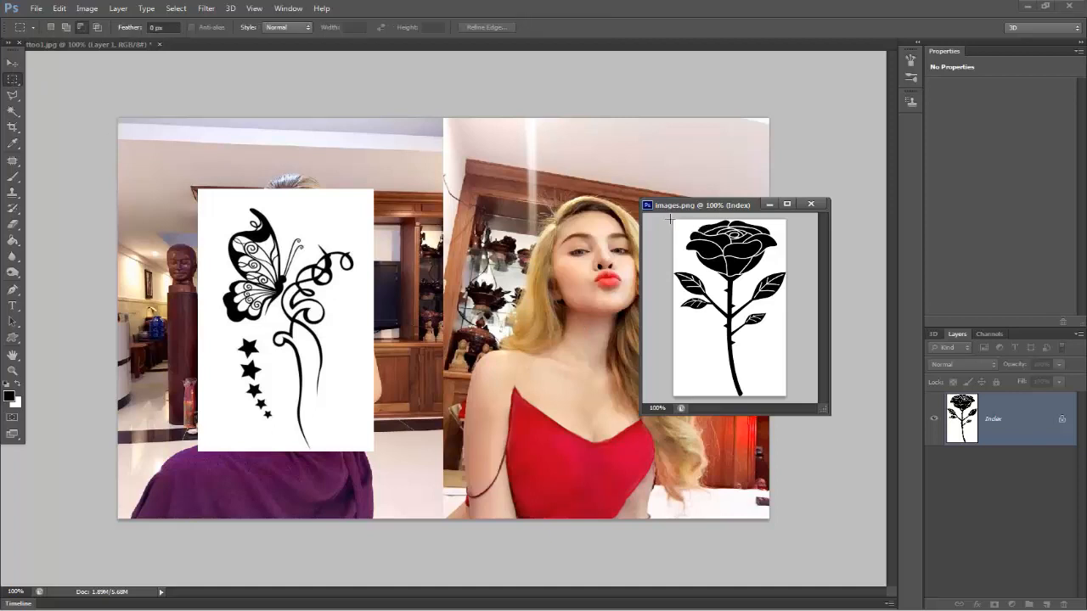
{"action": "left_click_drag", "start_coordinate": [671, 219], "coordinate": [786, 380]}
{"action": "key", "text": "v"}
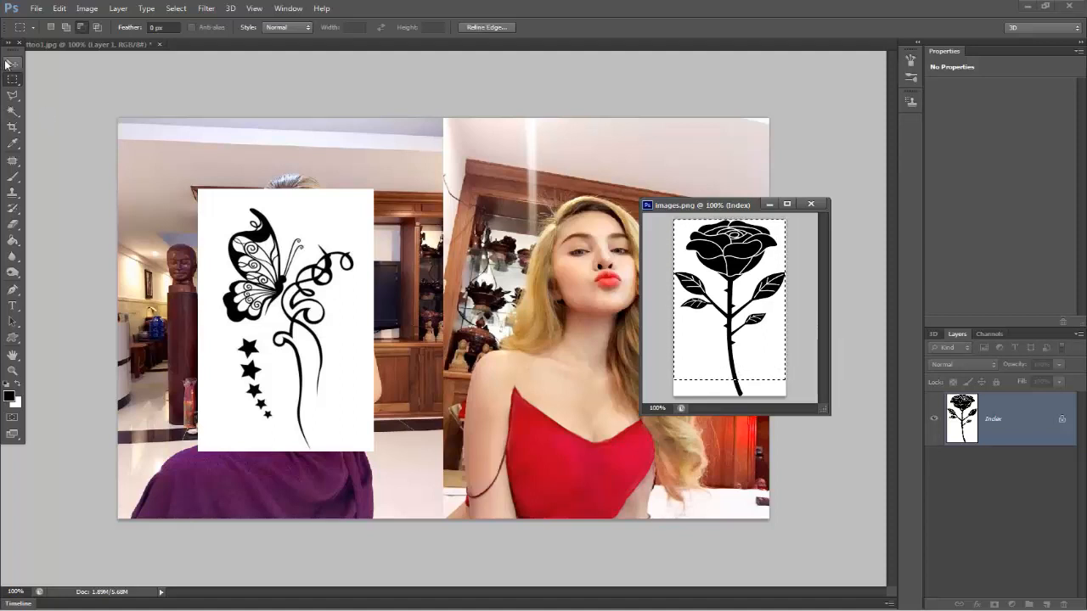
{"action": "left_click_drag", "start_coordinate": [715, 359], "coordinate": [547, 269]}
{"action": "left_click", "coordinate": [811, 203]}
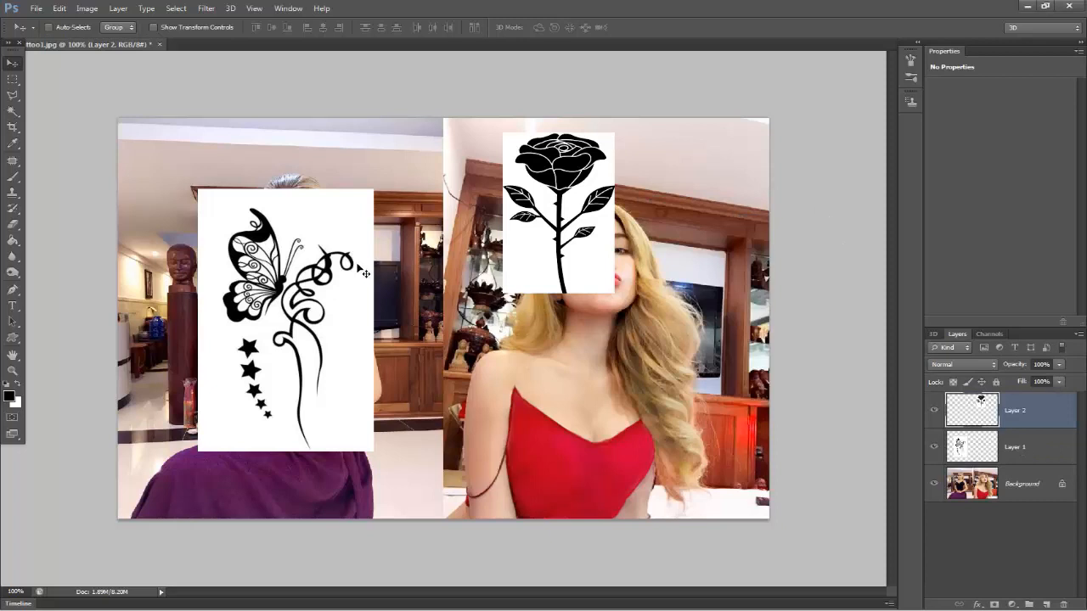
Step: Swap the two designs, placing the rose beside the seated woman and the butterfly over the woman in red
{"action": "left_click", "coordinate": [991, 459]}
{"action": "left_click_drag", "start_coordinate": [320, 296], "coordinate": [442, 358]}
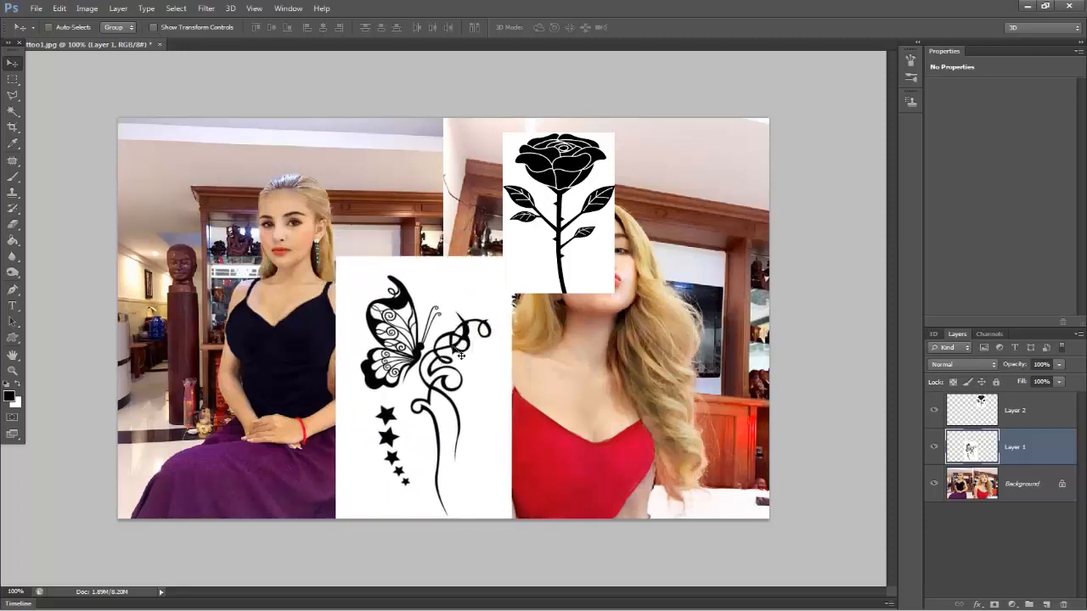
{"action": "left_click", "coordinate": [972, 410]}
{"action": "left_click_drag", "start_coordinate": [603, 197], "coordinate": [275, 248]}
{"action": "mouse_move", "coordinate": [392, 358]}
{"action": "left_mouse_down"}
{"action": "mouse_move", "coordinate": [586, 268]}
{"action": "mouse_move", "coordinate": [401, 330]}
{"action": "mouse_move", "coordinate": [390, 362]}
{"action": "left_mouse_up"}
{"action": "left_click", "coordinate": [985, 450]}
{"action": "left_click_drag", "start_coordinate": [466, 392], "coordinate": [573, 352]}
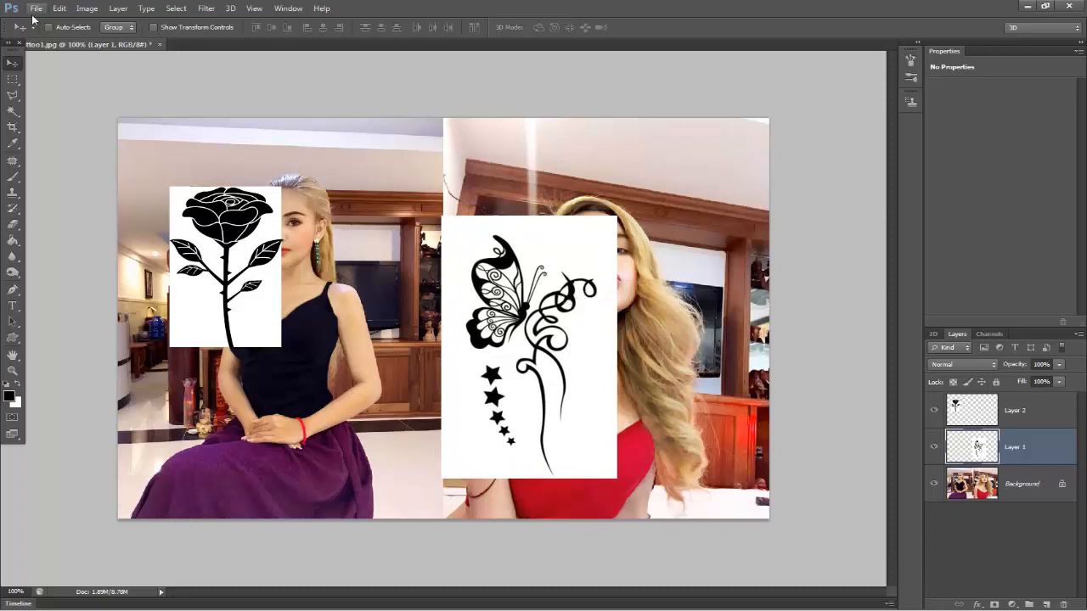
Step: Free-transform the butterfly to about 30% width, 41% height and 8.23° rotation, fitting it over the upper arm of the woman in red at 59% opacity
{"action": "left_click", "coordinate": [59, 8]}
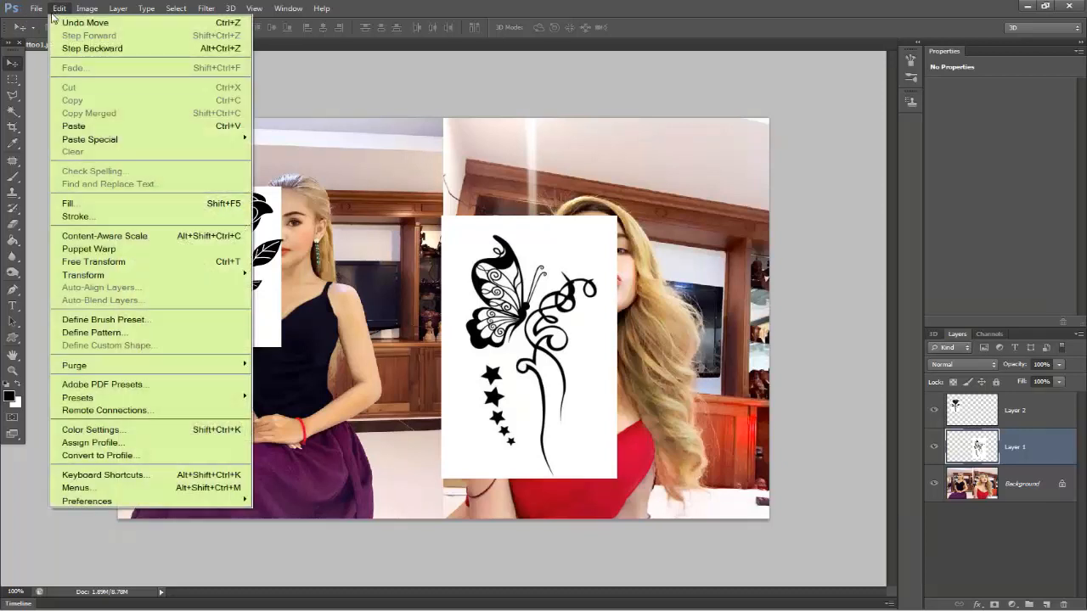
{"action": "left_click", "coordinate": [148, 262]}
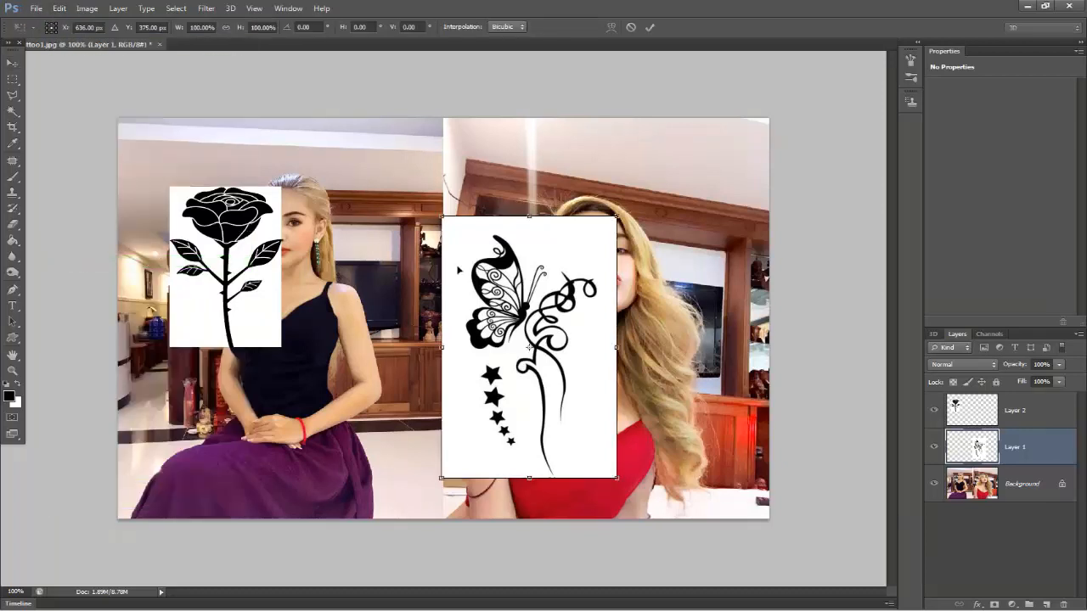
{"action": "left_click_drag", "start_coordinate": [617, 218], "coordinate": [577, 290]}
{"action": "left_click_drag", "start_coordinate": [535, 323], "coordinate": [499, 357]}
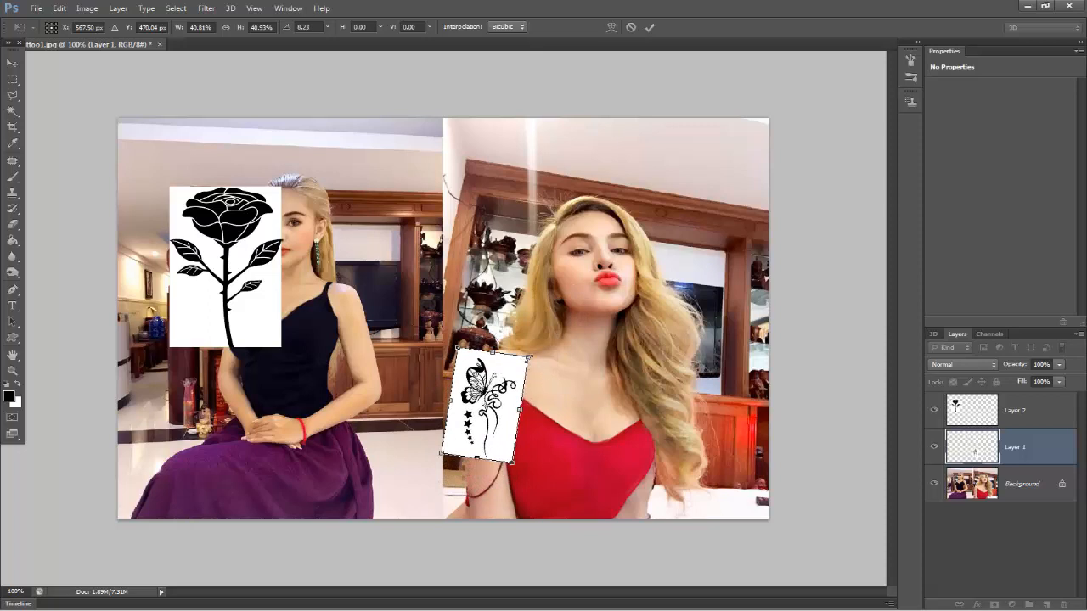
{"action": "left_click_drag", "start_coordinate": [519, 406], "coordinate": [474, 418]}
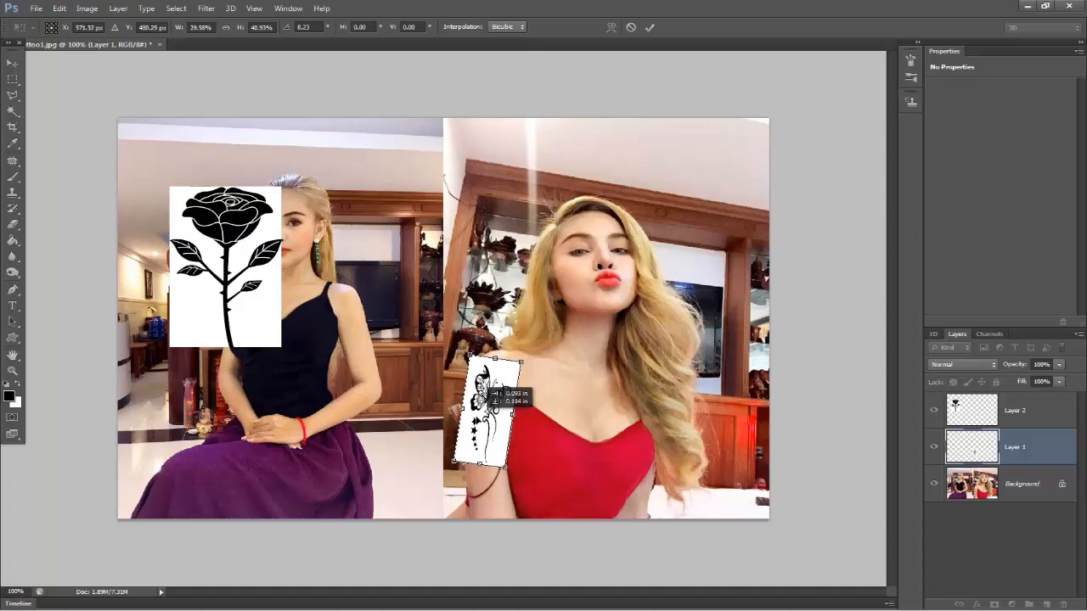
{"action": "left_click", "coordinate": [1058, 365]}
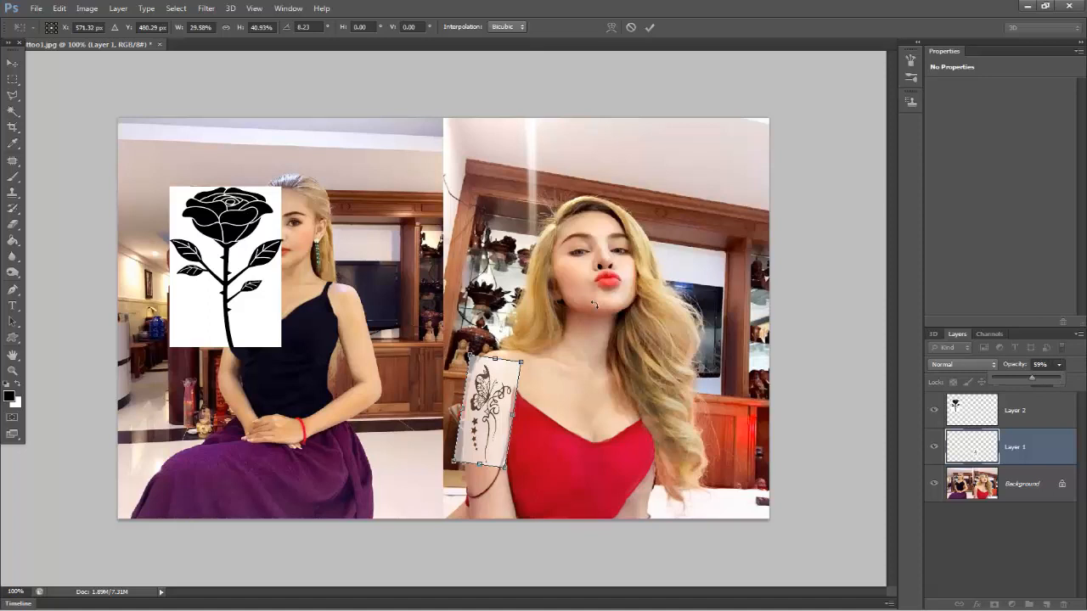
{"action": "mouse_move", "coordinate": [499, 429]}
{"action": "left_mouse_down"}
{"action": "mouse_move", "coordinate": [506, 414]}
{"action": "mouse_move", "coordinate": [494, 411]}
{"action": "left_mouse_up"}
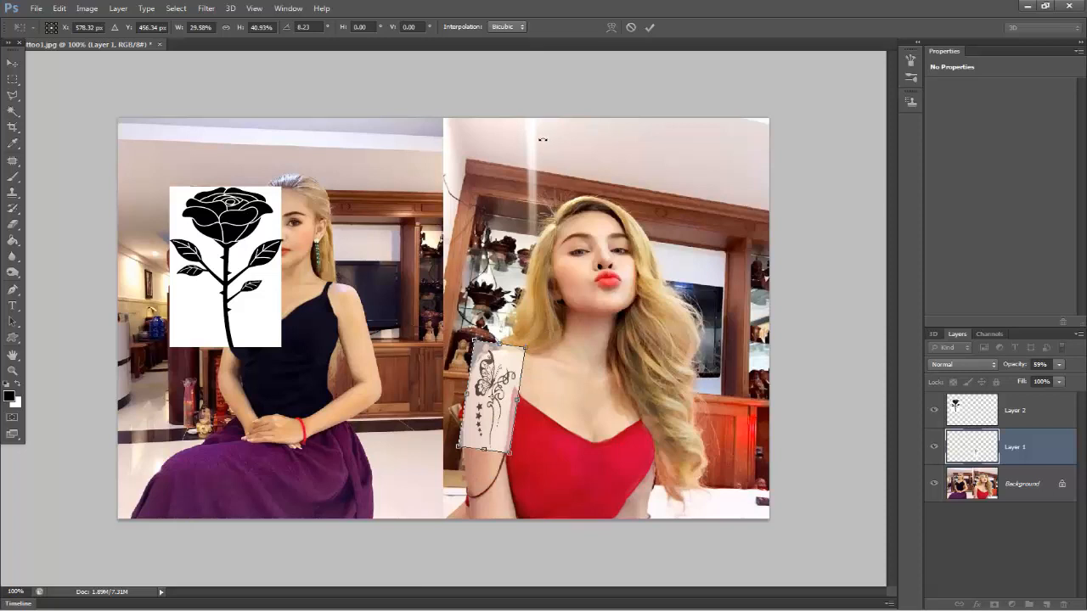
Step: Warp the butterfly design so its sides and lower edge bulge outward around the upper arm, and apply the transformation
{"action": "left_click", "coordinate": [610, 28]}
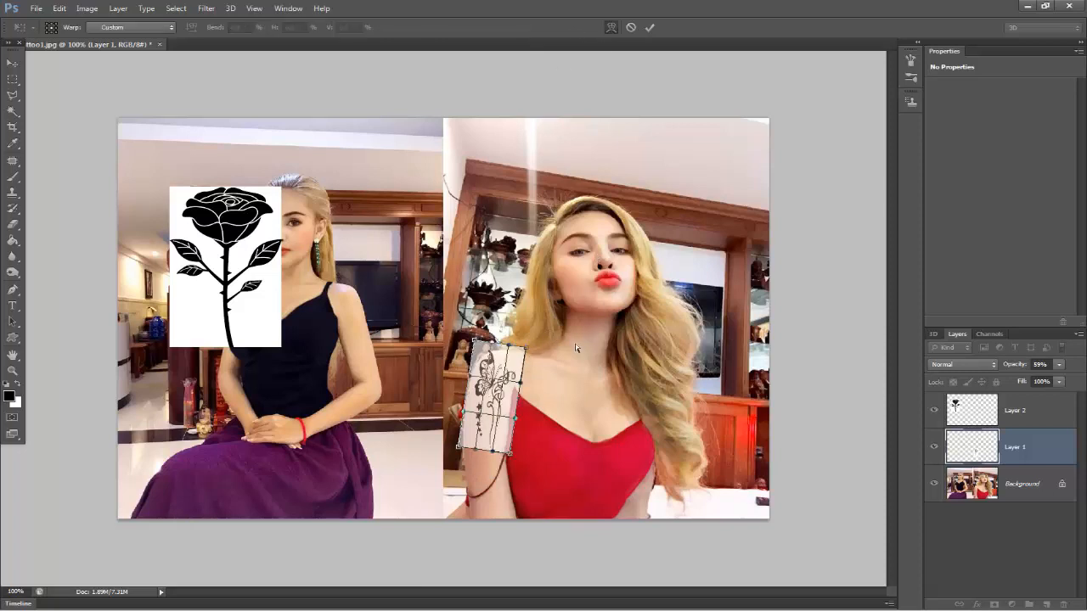
{"action": "left_click_drag", "start_coordinate": [491, 452], "coordinate": [494, 459]}
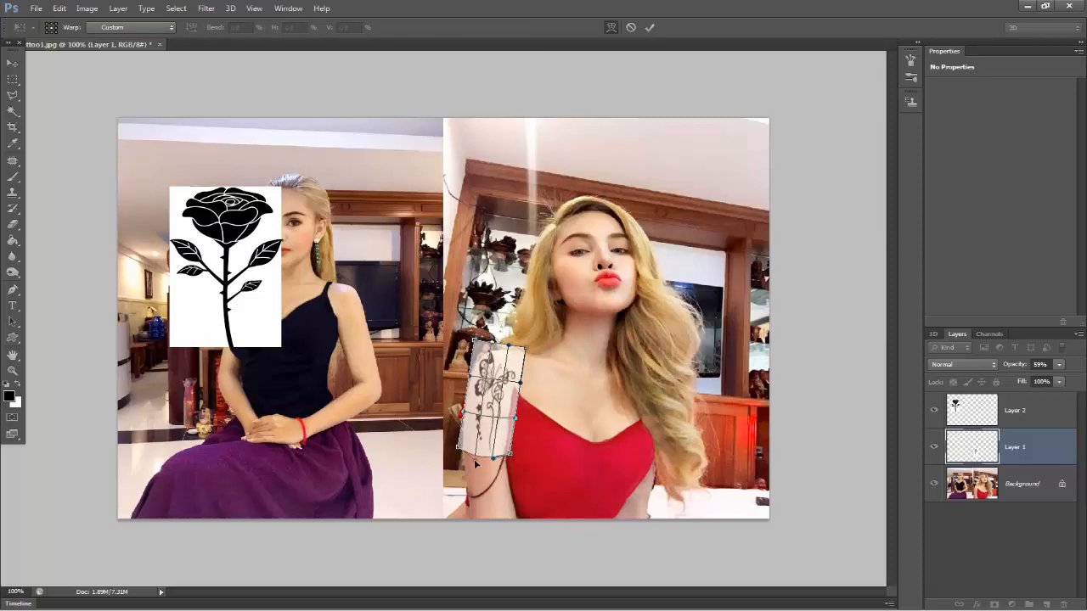
{"action": "left_click_drag", "start_coordinate": [471, 383], "coordinate": [461, 382]}
{"action": "left_click_drag", "start_coordinate": [469, 418], "coordinate": [458, 417]}
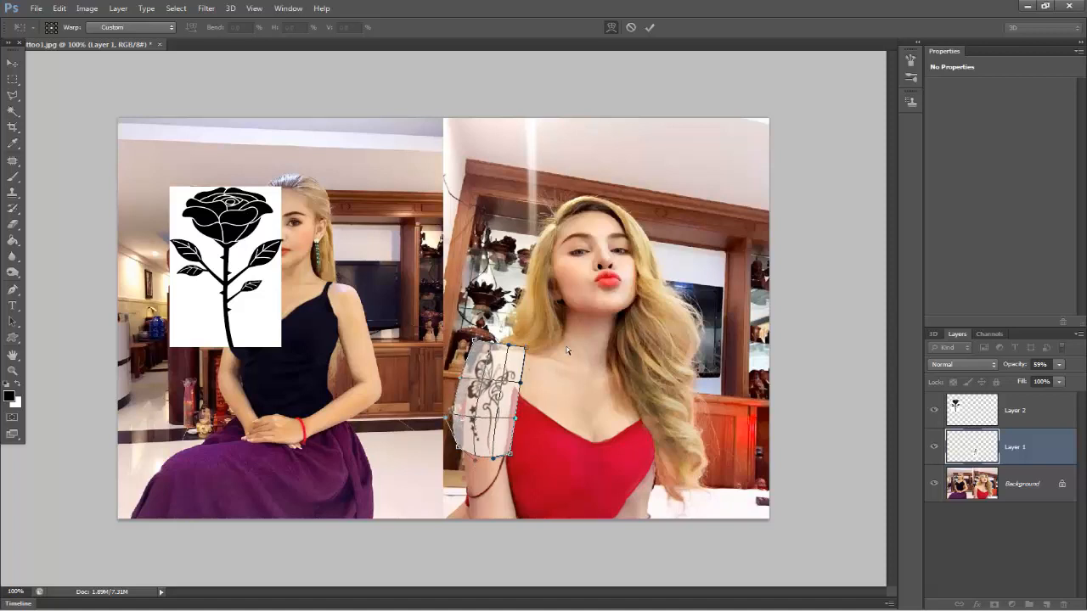
{"action": "left_click_drag", "start_coordinate": [511, 349], "coordinate": [517, 346]}
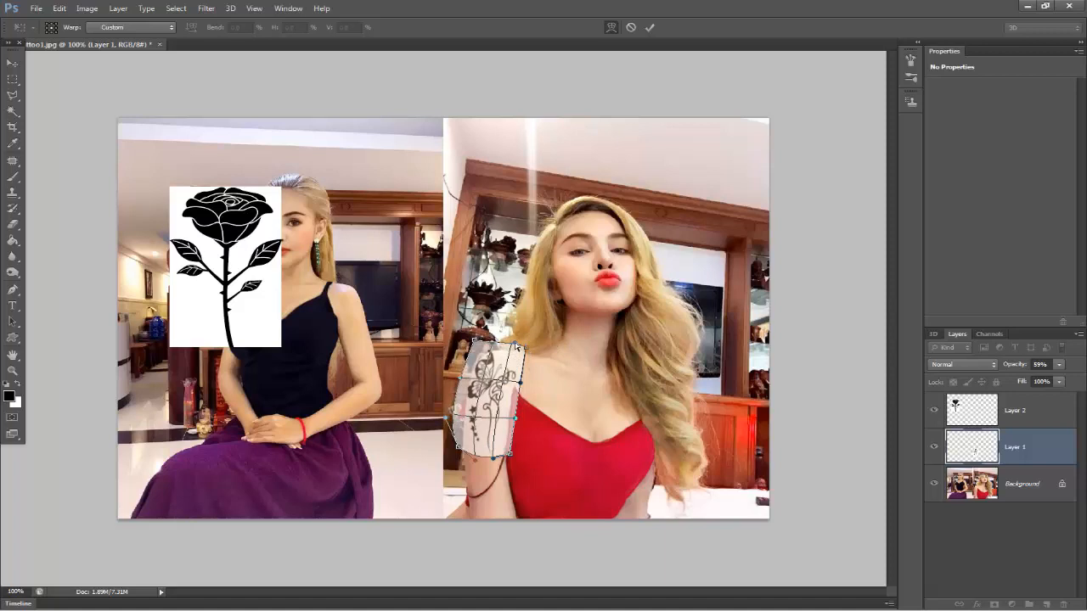
{"action": "left_click_drag", "start_coordinate": [522, 388], "coordinate": [543, 391]}
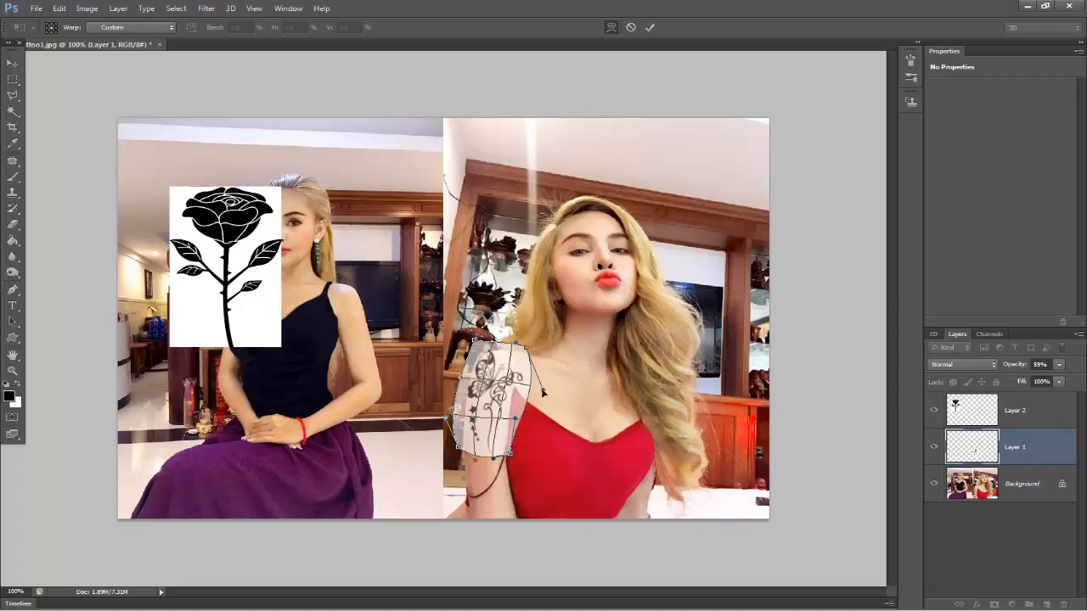
{"action": "left_click", "coordinate": [652, 27]}
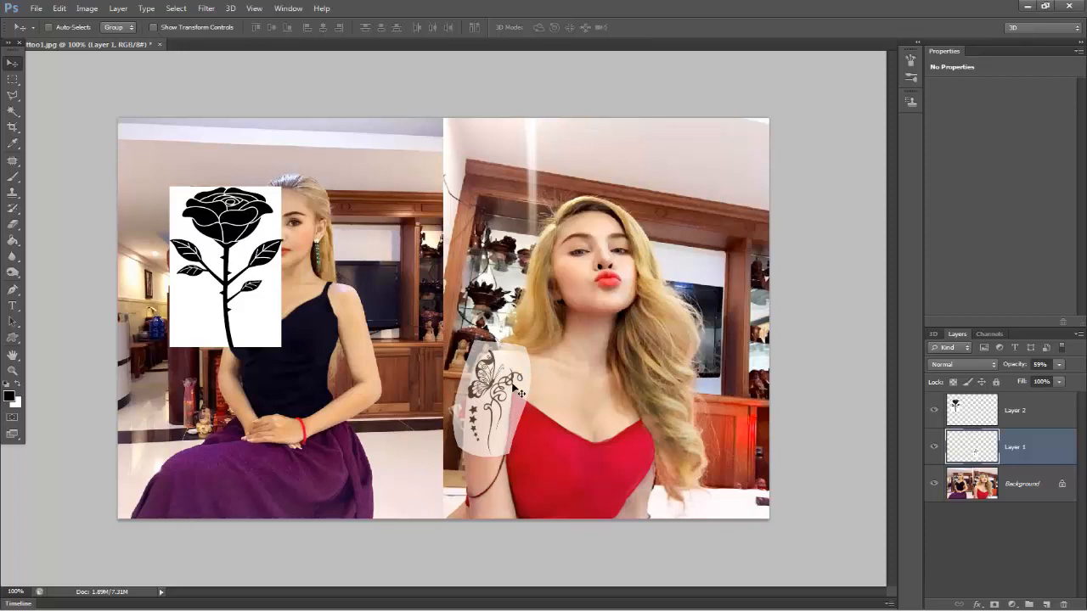
Step: Set the butterfly layer's blending options to Multiply blend mode with 100% opacity
{"action": "left_click", "coordinate": [12, 79]}
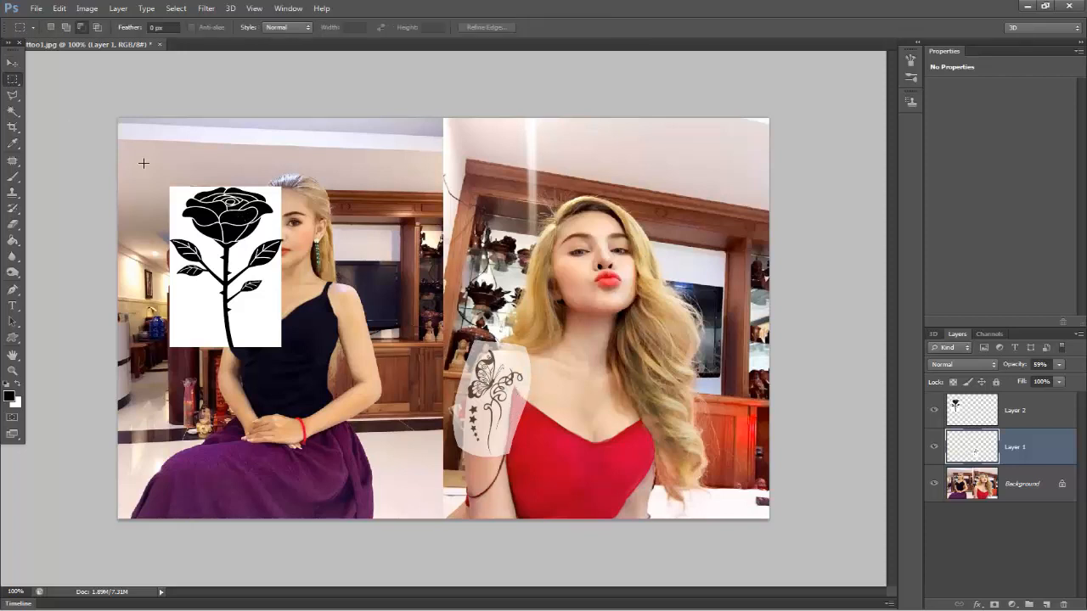
{"action": "right_click", "coordinate": [503, 364]}
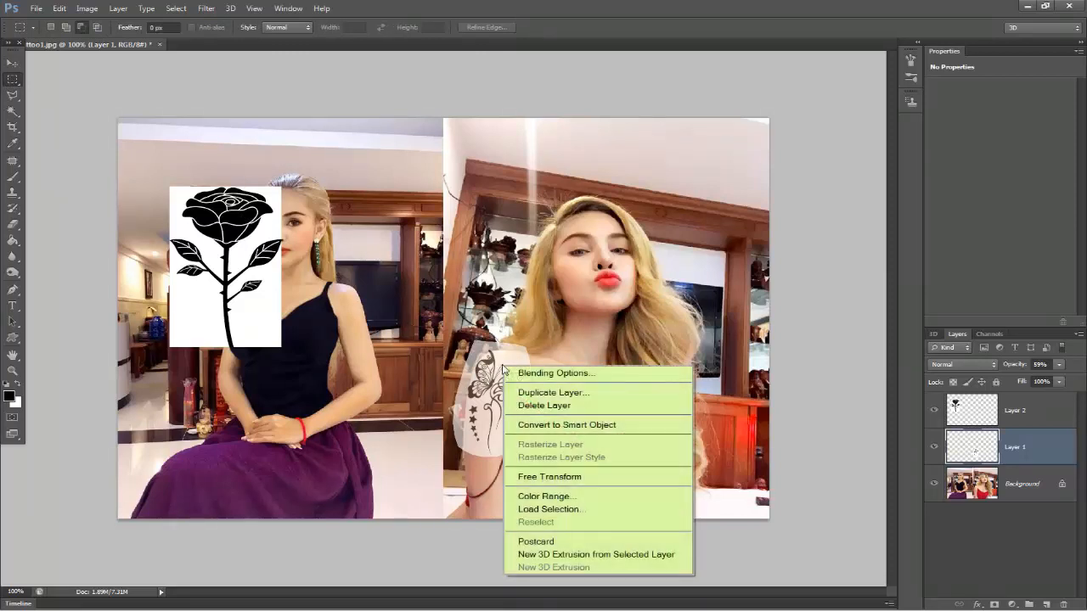
{"action": "left_click", "coordinate": [547, 372]}
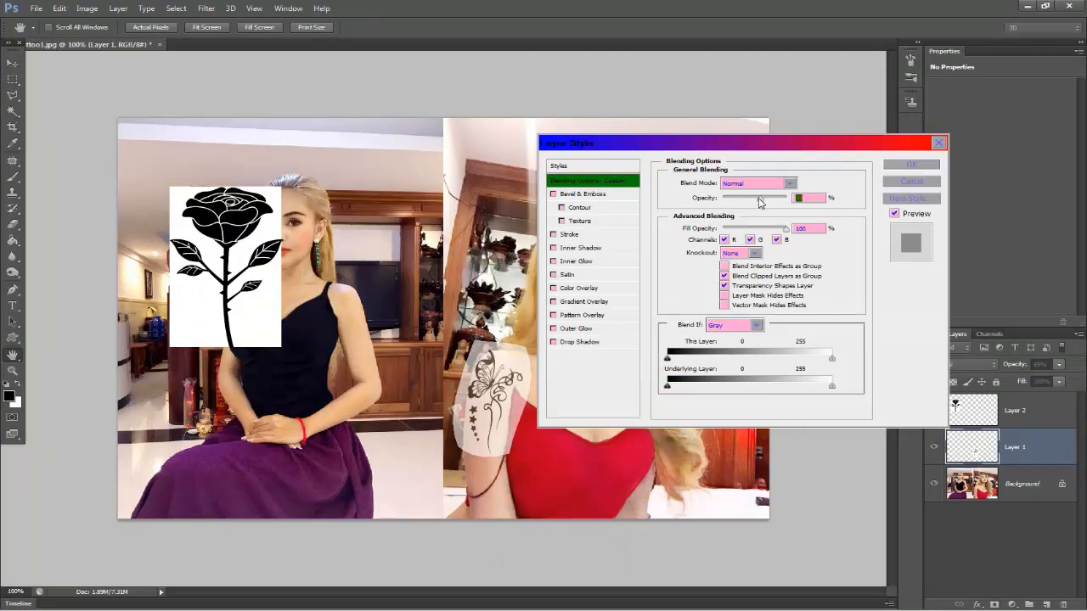
{"action": "left_click_drag", "start_coordinate": [760, 199], "coordinate": [781, 202]}
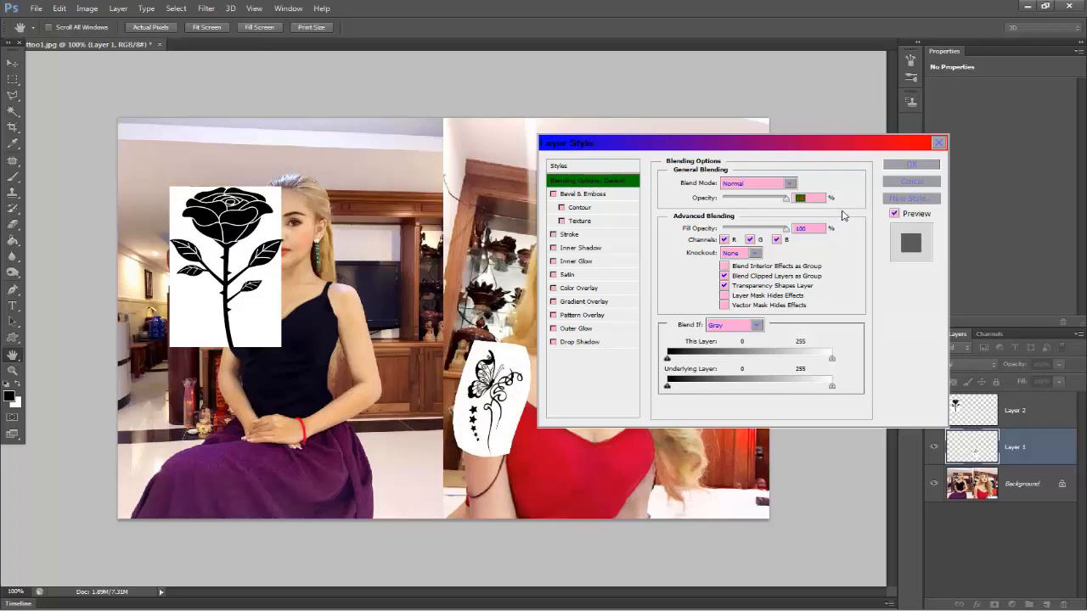
{"action": "left_click", "coordinate": [788, 184]}
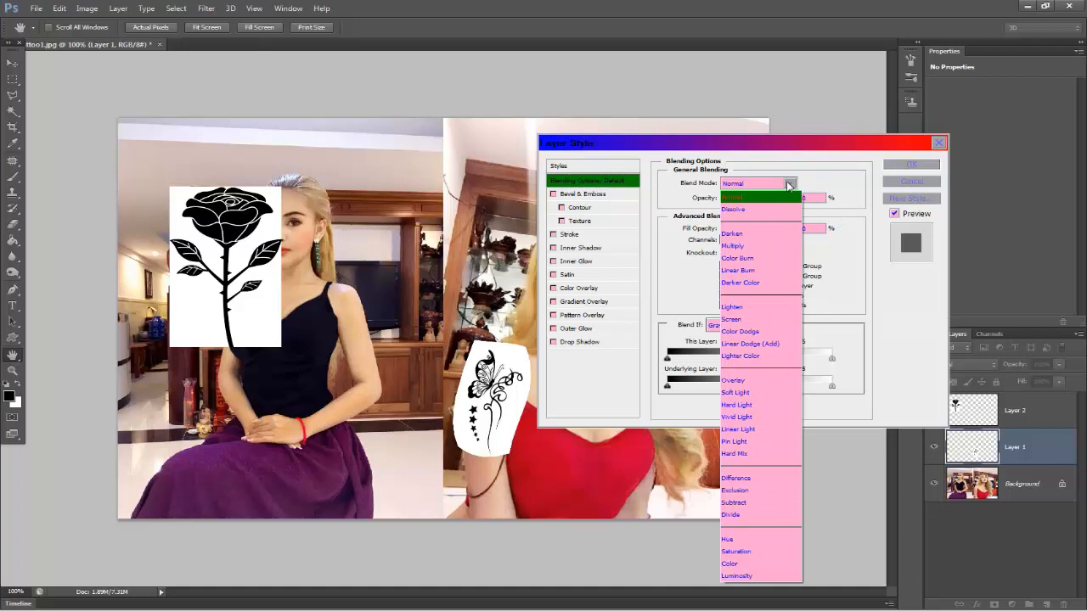
{"action": "left_click", "coordinate": [743, 248]}
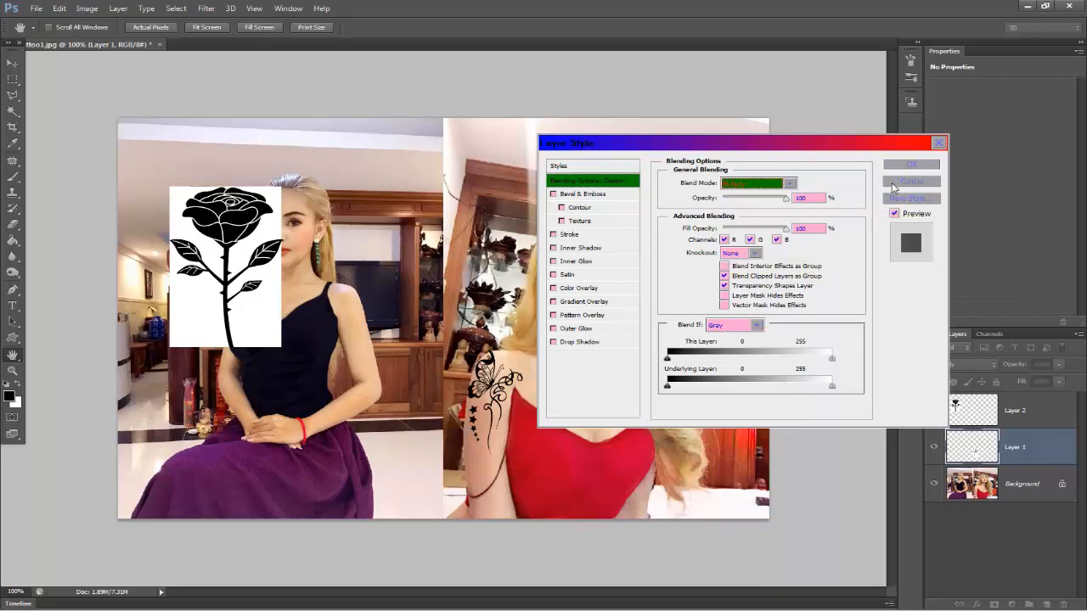
{"action": "mouse_move", "coordinate": [785, 199]}
{"action": "left_mouse_down"}
{"action": "mouse_move", "coordinate": [732, 201]}
{"action": "mouse_move", "coordinate": [800, 210]}
{"action": "left_mouse_up"}
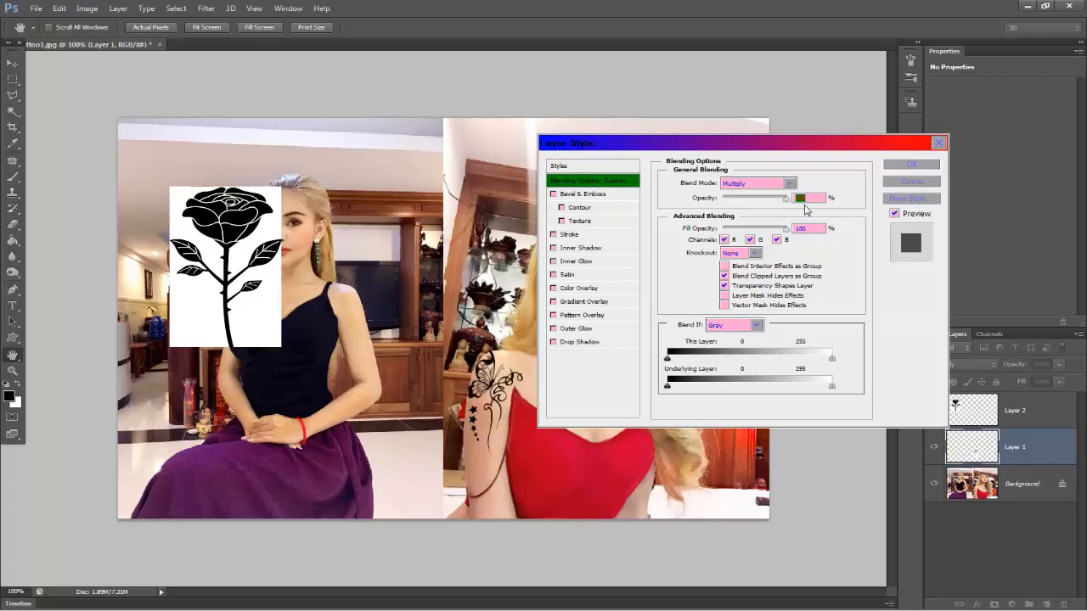
{"action": "left_click_drag", "start_coordinate": [804, 205], "coordinate": [796, 201]}
{"action": "left_click", "coordinate": [930, 167]}
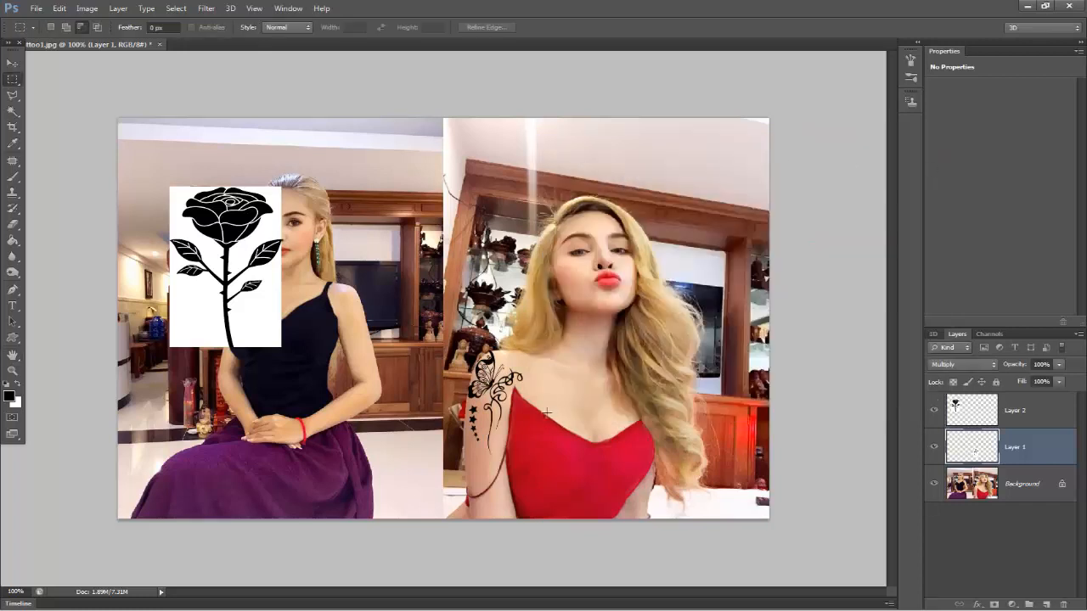
Step: Warp the butterfly design again, reshaping its wings and lower tail to follow the upper arm of the woman in red, and apply it
{"action": "left_click", "coordinate": [59, 8]}
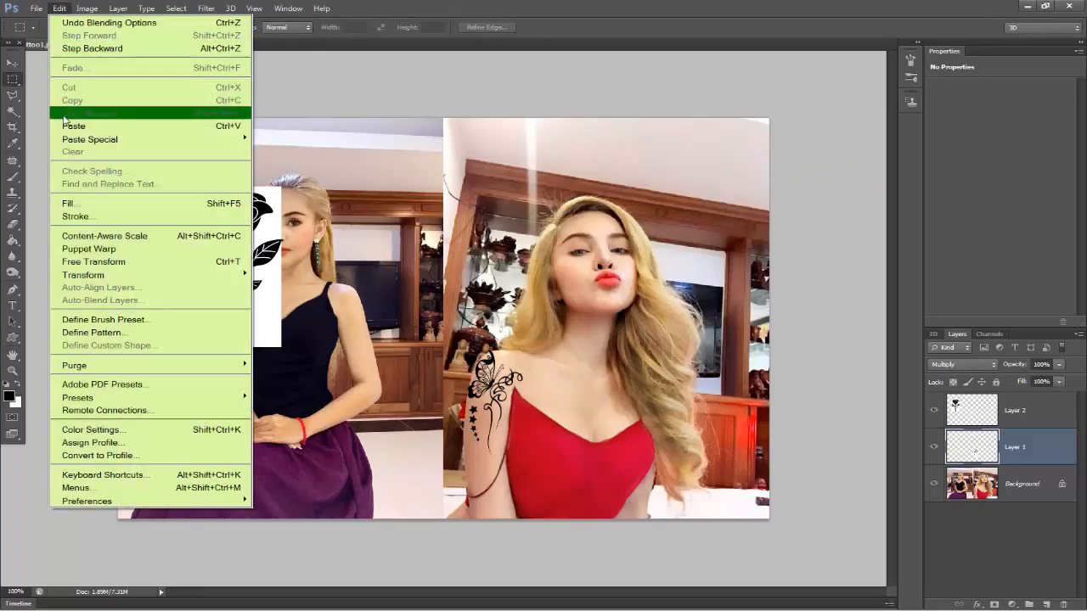
{"action": "left_click", "coordinate": [85, 262]}
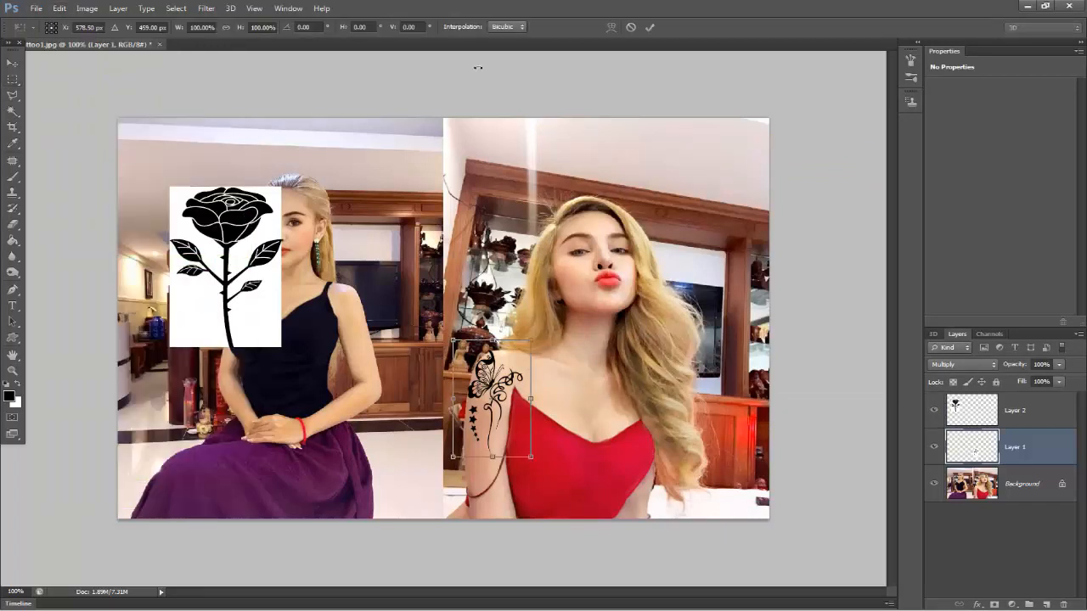
{"action": "left_click", "coordinate": [611, 28]}
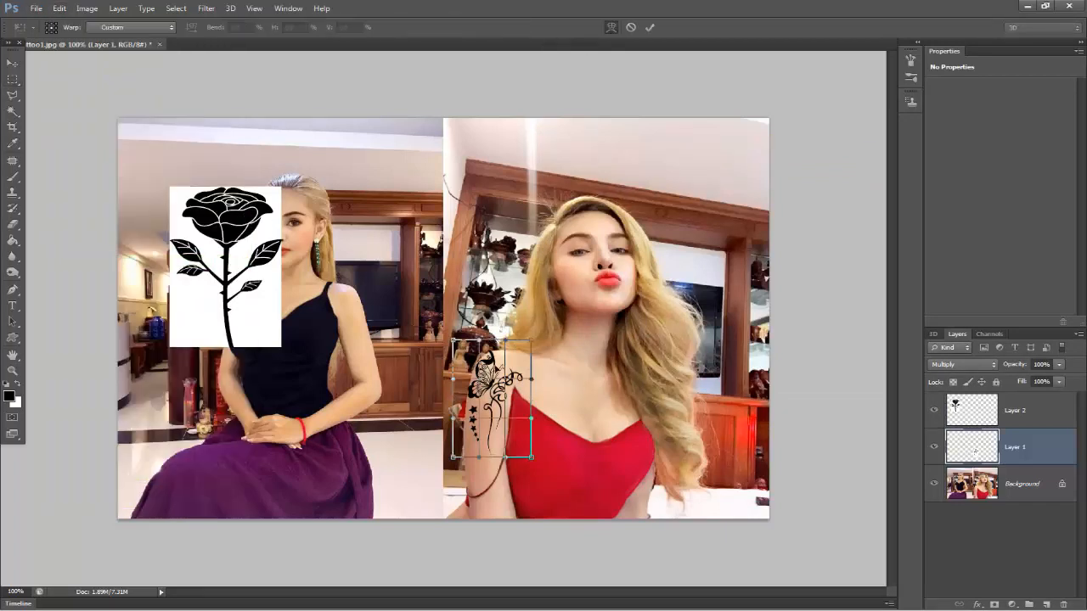
{"action": "left_click_drag", "start_coordinate": [506, 341], "coordinate": [514, 347]}
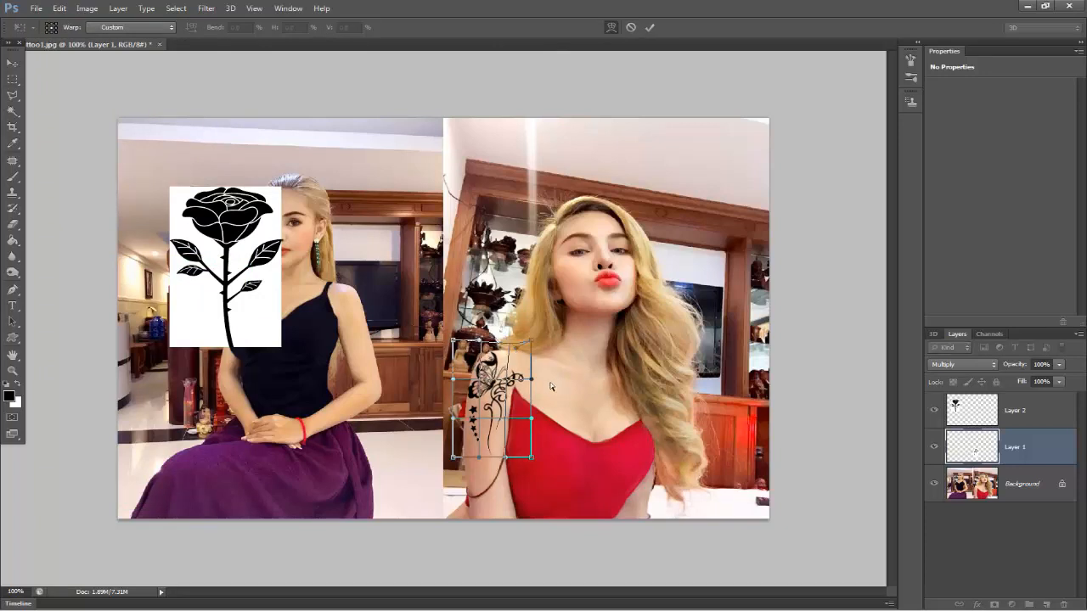
{"action": "left_click_drag", "start_coordinate": [481, 380], "coordinate": [515, 374]}
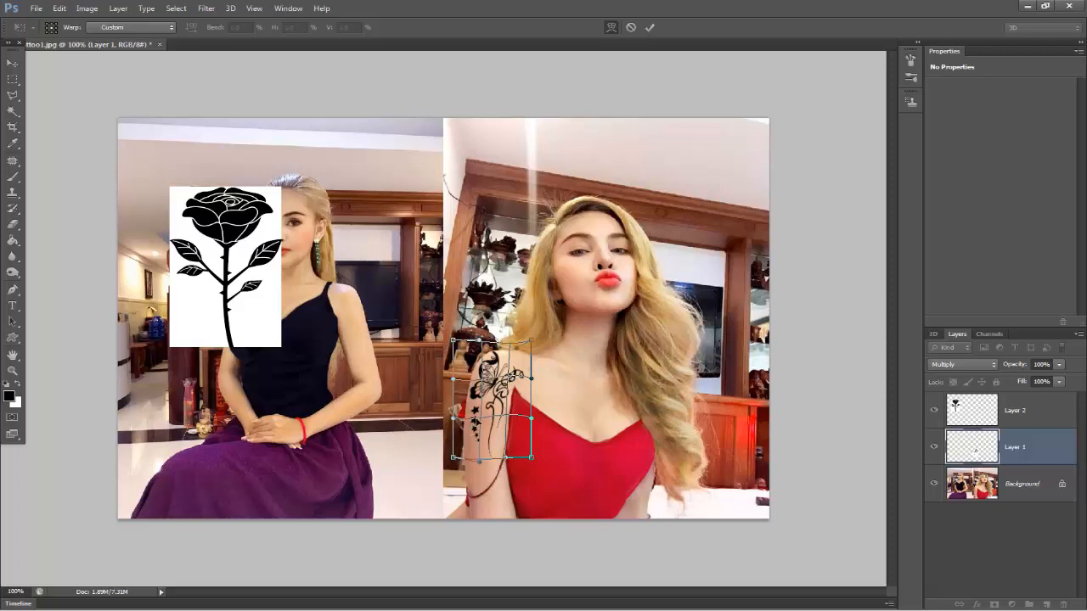
{"action": "left_click_drag", "start_coordinate": [481, 448], "coordinate": [478, 448]}
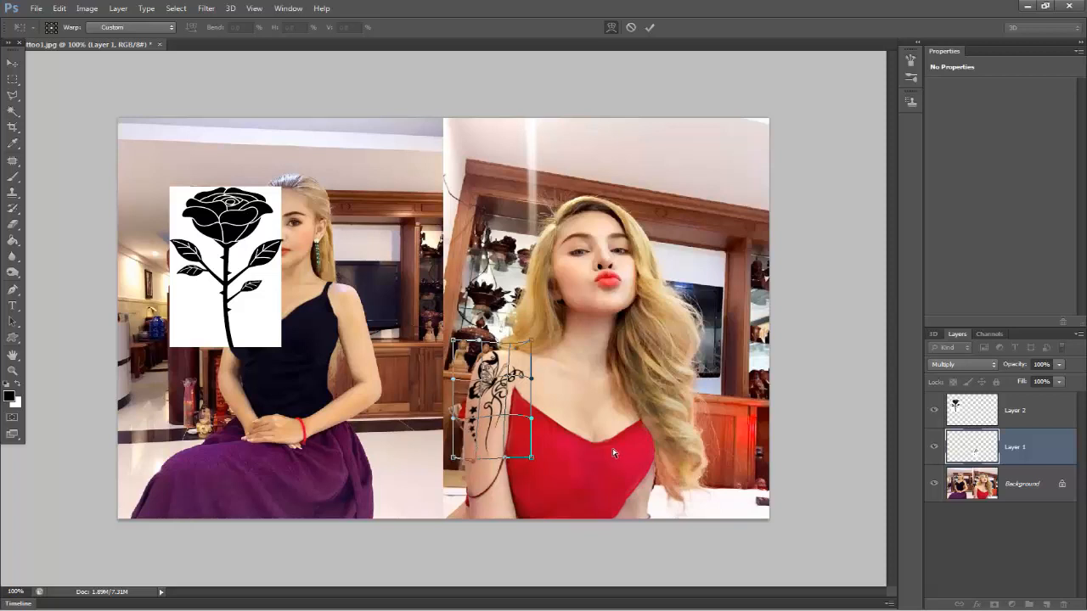
{"action": "left_click", "coordinate": [650, 27]}
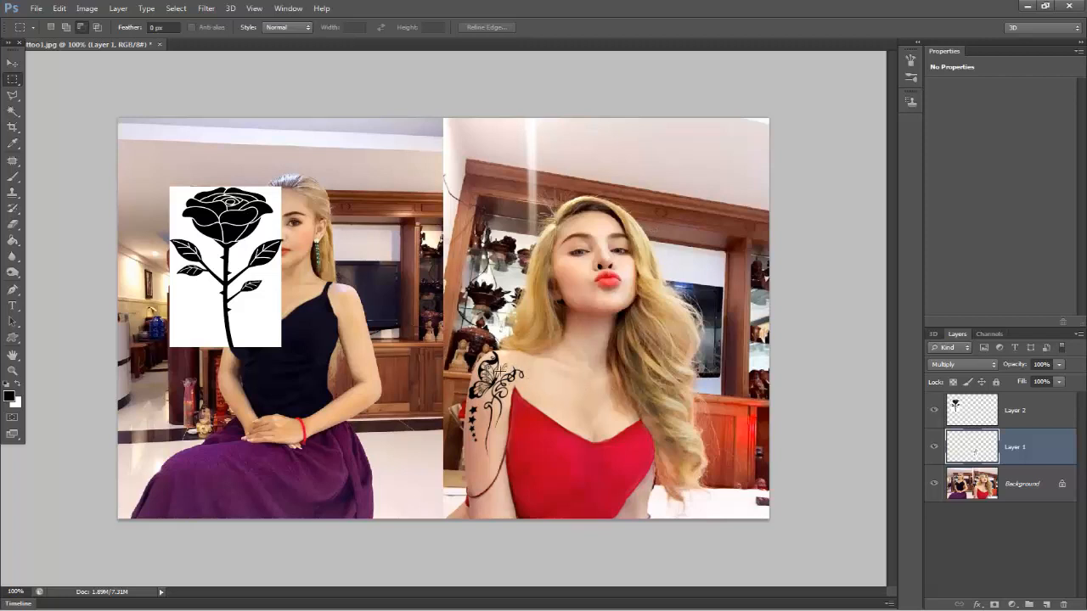
Step: Apply an Exposure adjustment to the butterfly layer with exposure +1.25 and a gamma correction below 1
{"action": "left_click", "coordinate": [86, 9]}
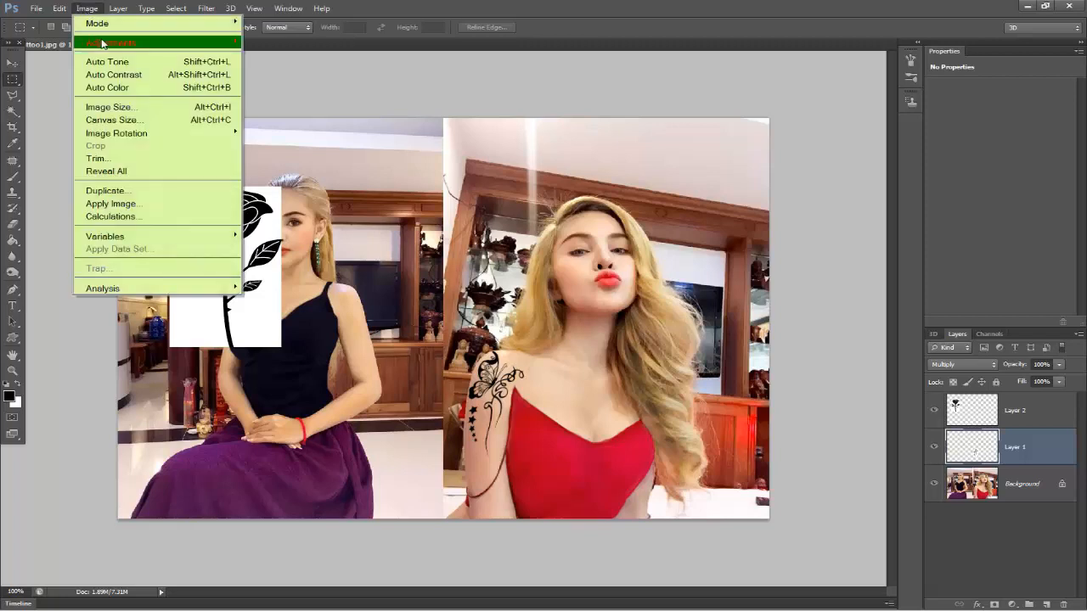
{"action": "mouse_move", "coordinate": [102, 43]}
{"action": "left_click", "coordinate": [274, 81]}
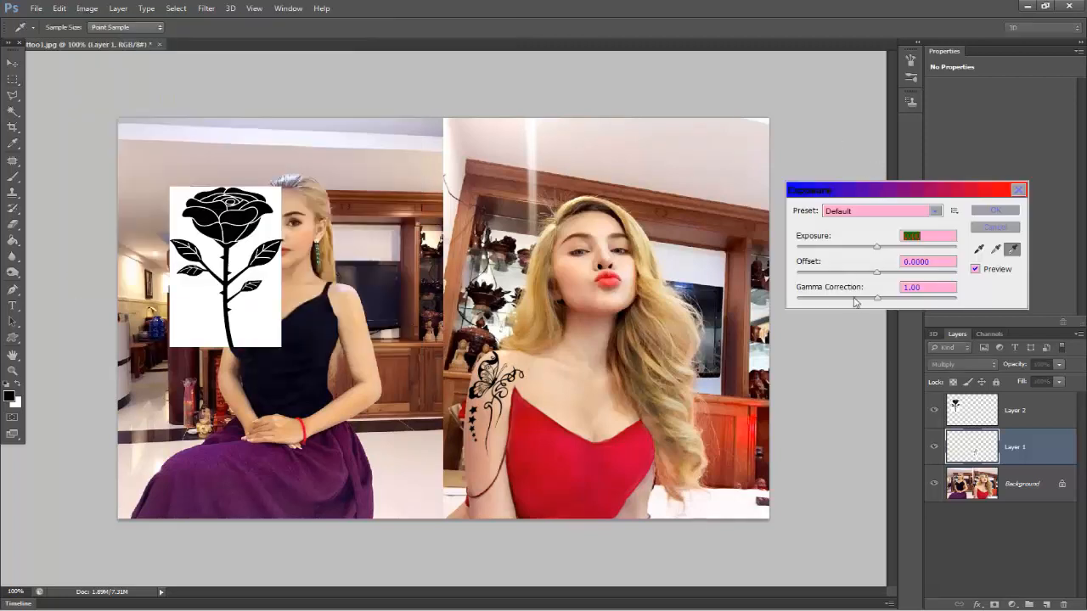
{"action": "left_click_drag", "start_coordinate": [875, 300], "coordinate": [911, 302]}
{"action": "mouse_move", "coordinate": [877, 247]}
{"action": "left_mouse_down"}
{"action": "mouse_move", "coordinate": [890, 249]}
{"action": "mouse_move", "coordinate": [867, 248]}
{"action": "mouse_move", "coordinate": [893, 252]}
{"action": "left_mouse_up"}
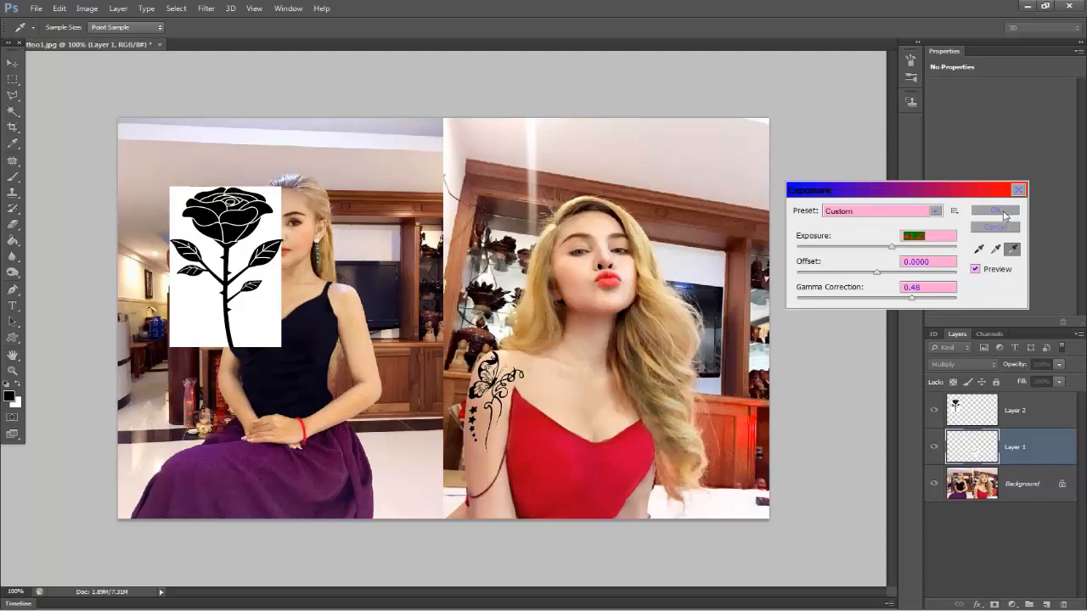
{"action": "mouse_move", "coordinate": [911, 299]}
{"action": "left_mouse_down"}
{"action": "mouse_move", "coordinate": [857, 303]}
{"action": "mouse_move", "coordinate": [919, 303]}
{"action": "mouse_move", "coordinate": [898, 303]}
{"action": "left_mouse_up"}
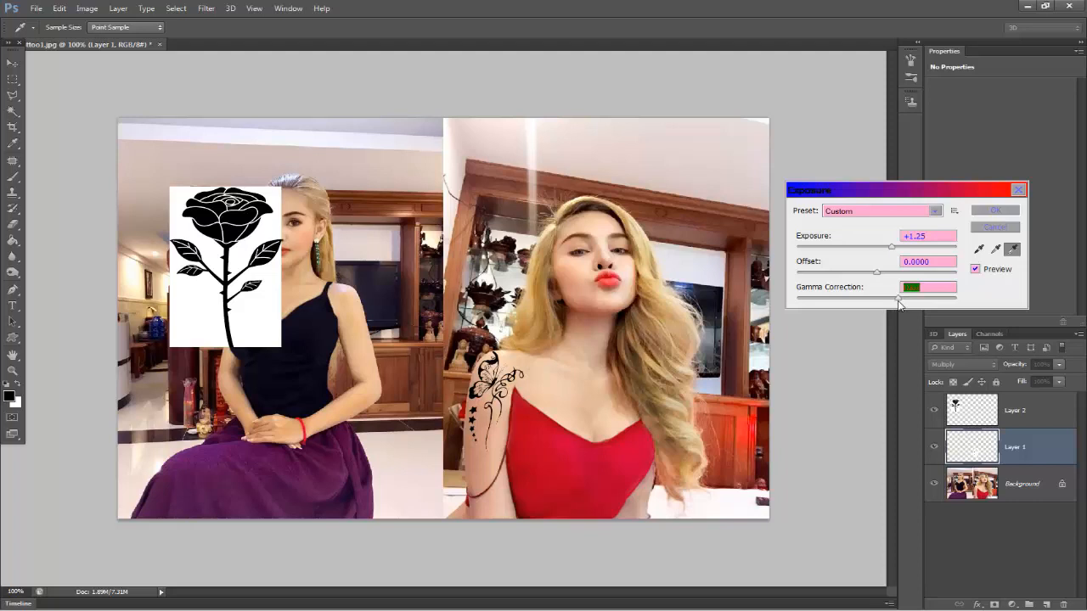
{"action": "left_click", "coordinate": [1007, 214]}
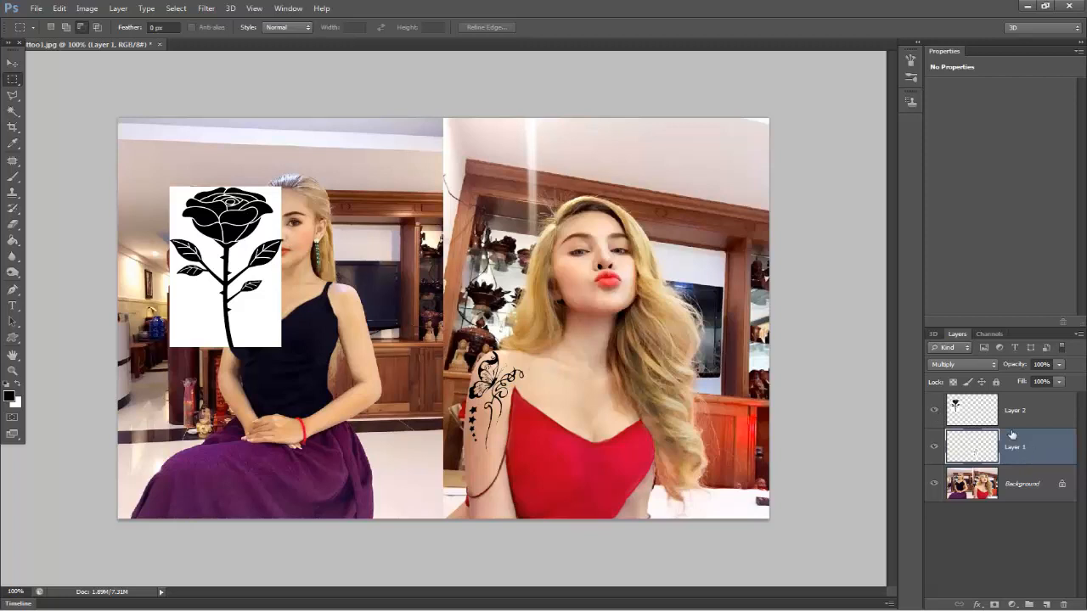
{"action": "left_click", "coordinate": [88, 9]}
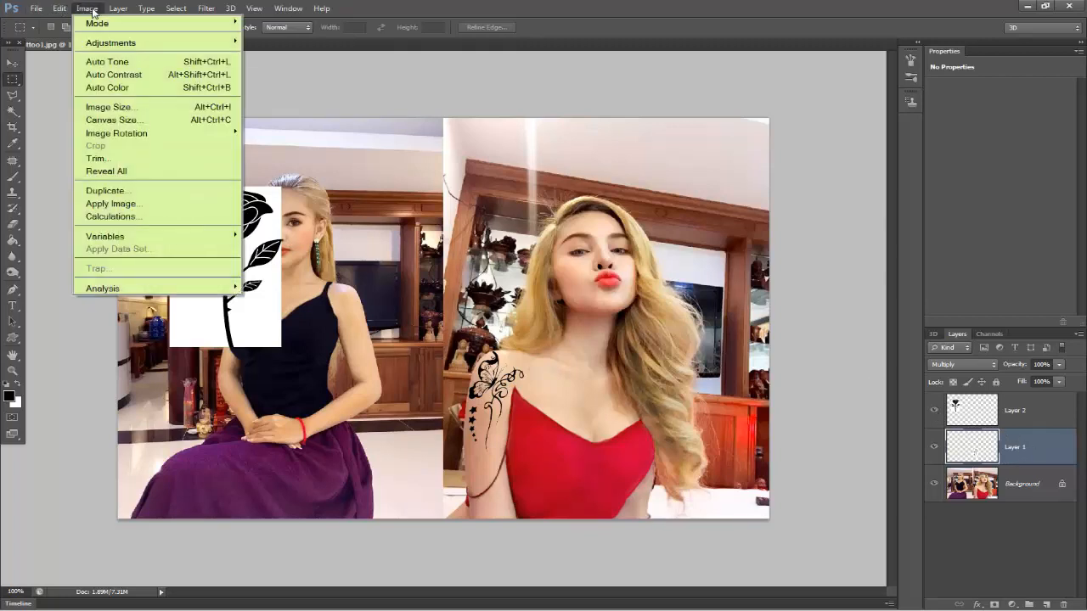
{"action": "mouse_move", "coordinate": [124, 45]}
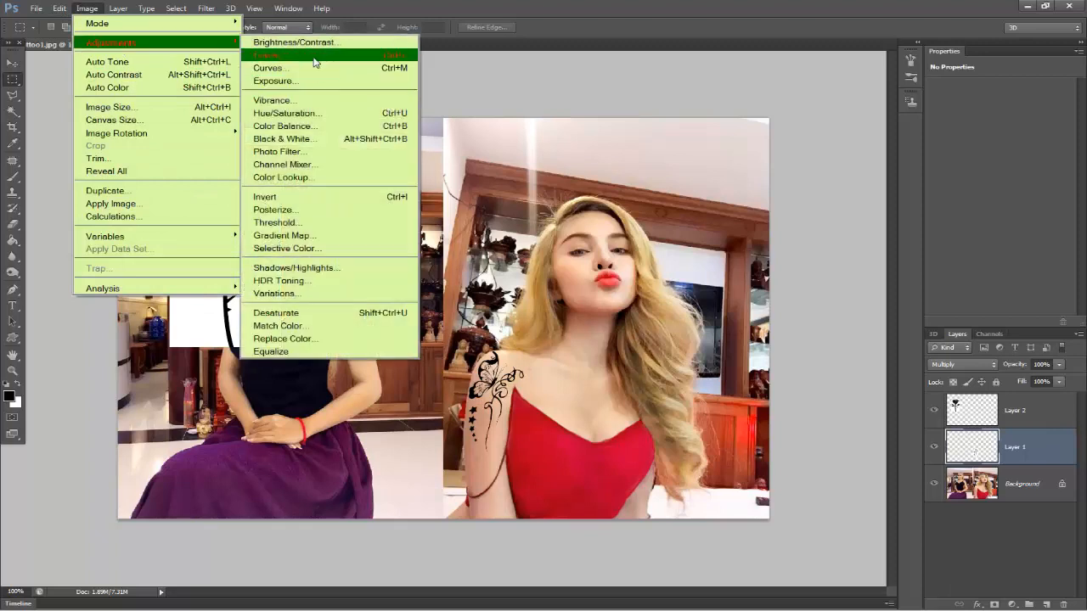
{"action": "left_click", "coordinate": [314, 113]}
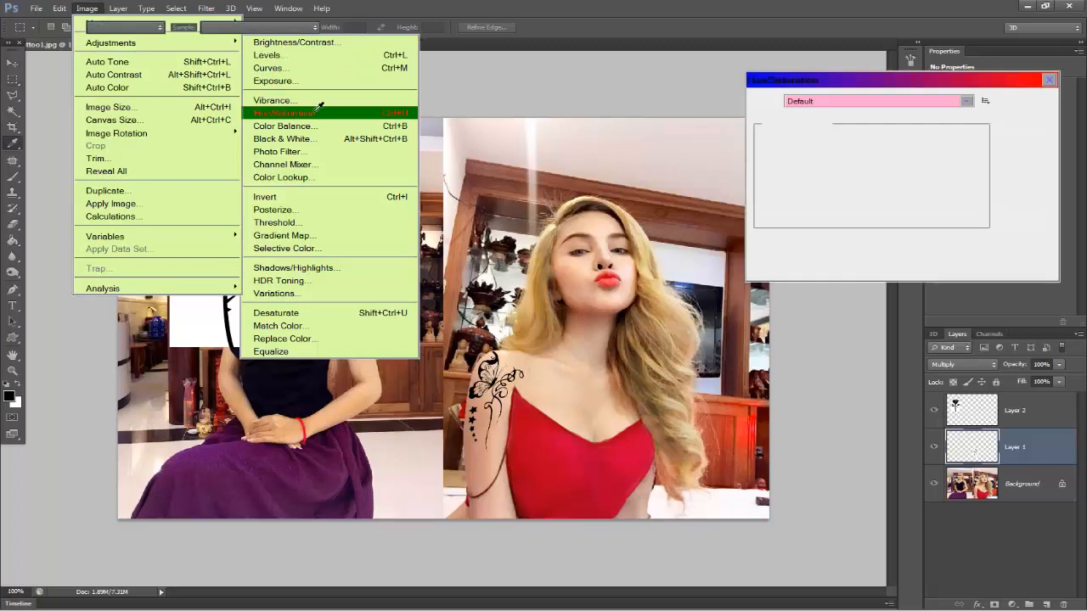
{"action": "mouse_move", "coordinate": [872, 191]}
{"action": "left_mouse_down"}
{"action": "mouse_move", "coordinate": [911, 195]}
{"action": "mouse_move", "coordinate": [865, 193]}
{"action": "mouse_move", "coordinate": [893, 193]}
{"action": "mouse_move", "coordinate": [896, 162]}
{"action": "mouse_move", "coordinate": [880, 165]}
{"action": "mouse_move", "coordinate": [898, 172]}
{"action": "left_mouse_up"}
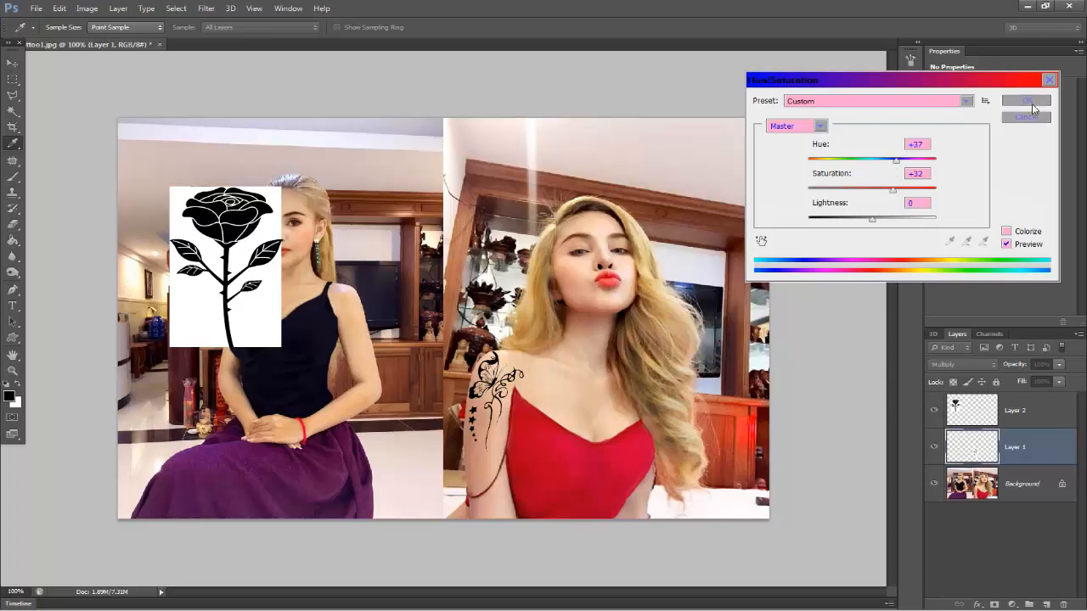
{"action": "left_click", "coordinate": [1036, 119]}
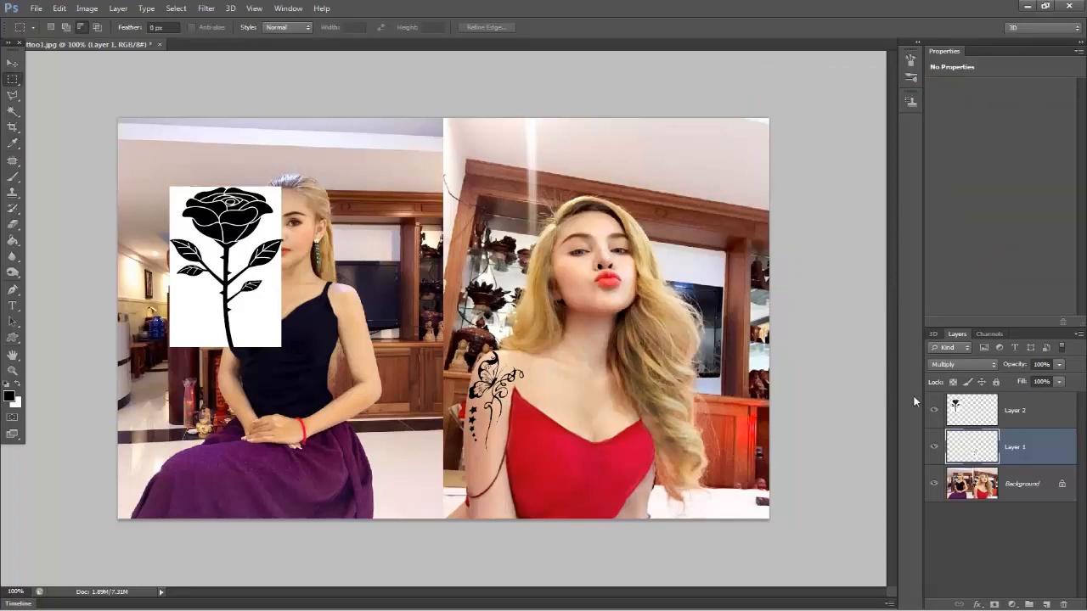
Step: Move the rose layer onto the seated woman's upper arm and free-transform it to about 39% width, 46% height and -9.82° rotation
{"action": "left_click", "coordinate": [983, 413]}
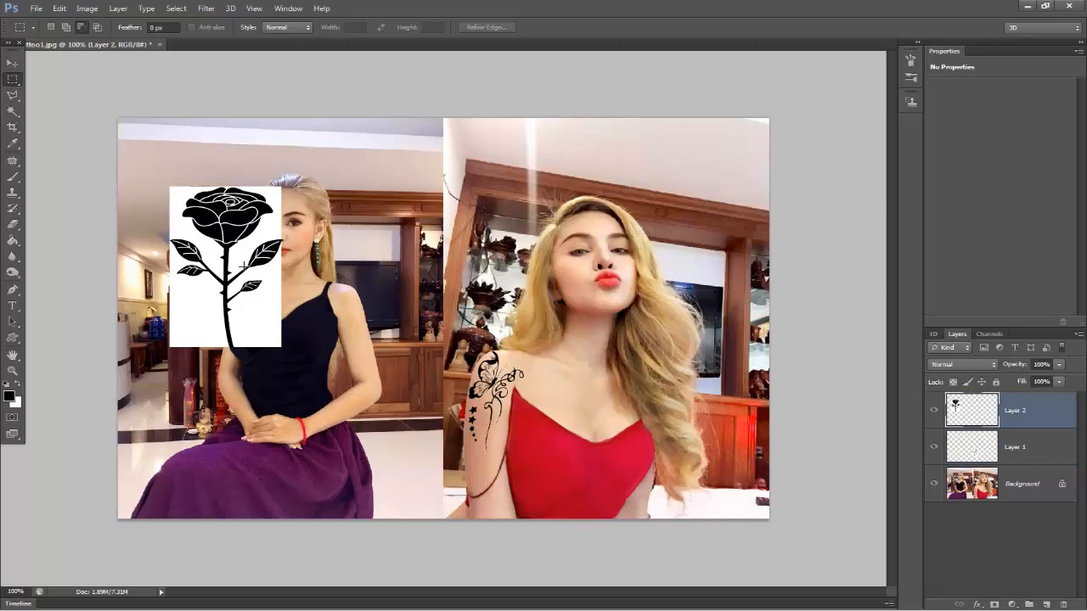
{"action": "left_click", "coordinate": [13, 63]}
{"action": "left_click_drag", "start_coordinate": [216, 289], "coordinate": [319, 356]}
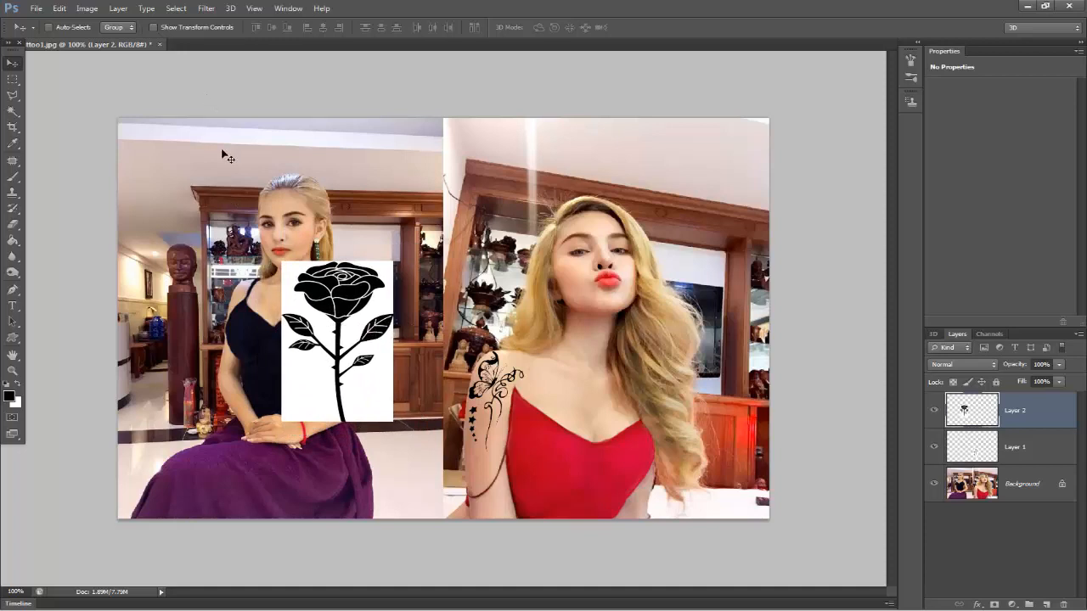
{"action": "left_click", "coordinate": [60, 9]}
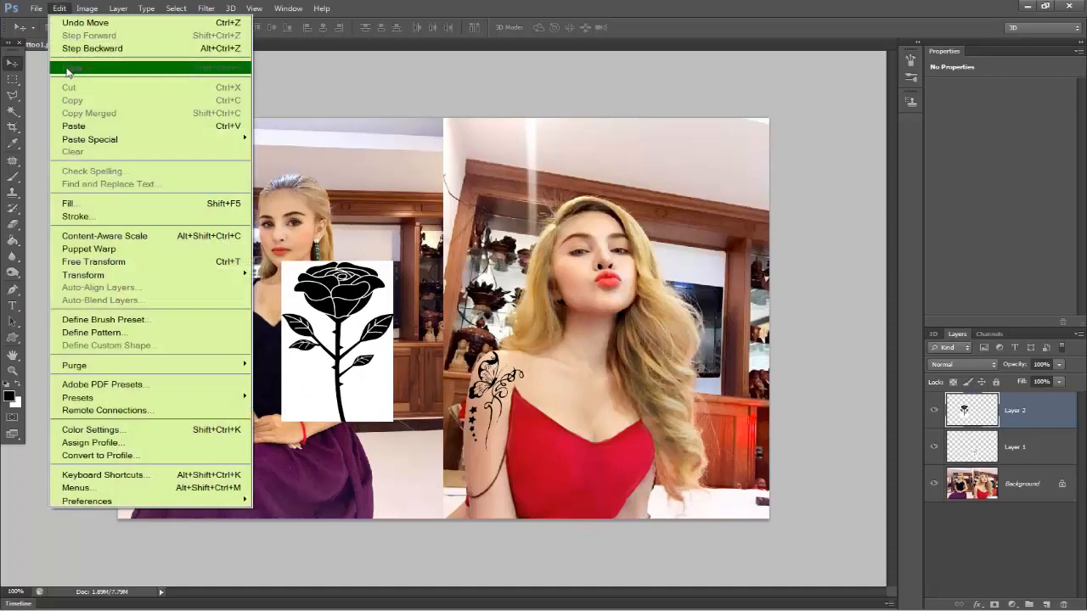
{"action": "left_click", "coordinate": [98, 259]}
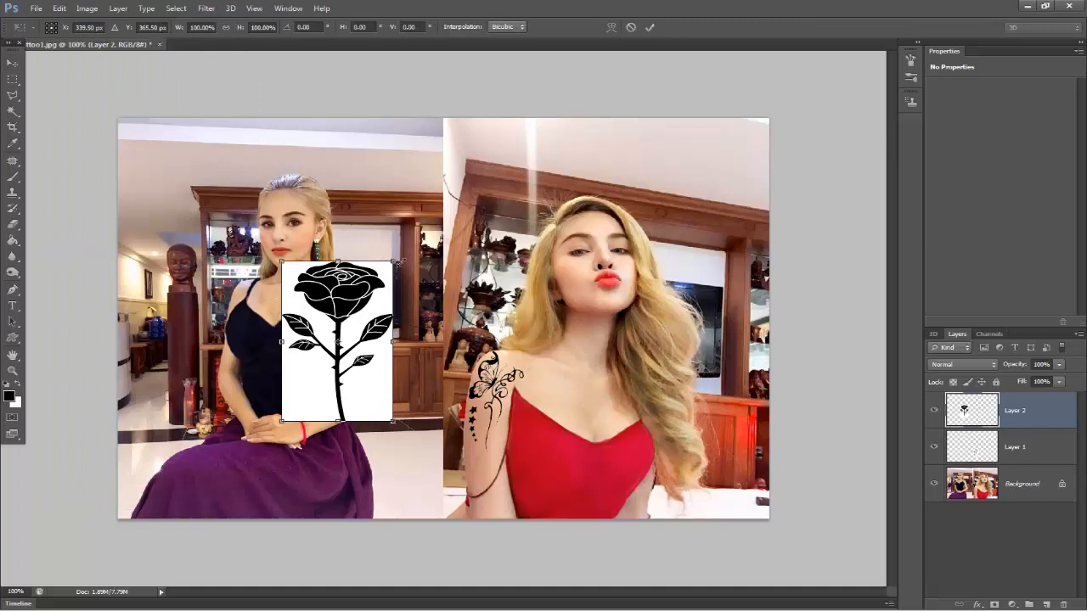
{"action": "left_click_drag", "start_coordinate": [401, 256], "coordinate": [329, 336]}
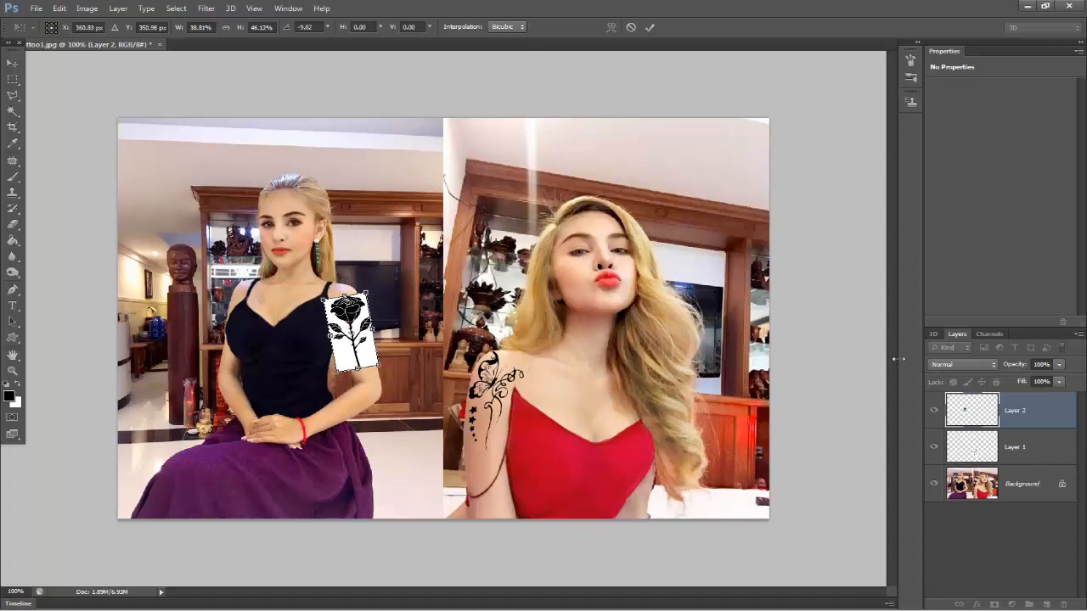
{"action": "key", "text": "Return"}
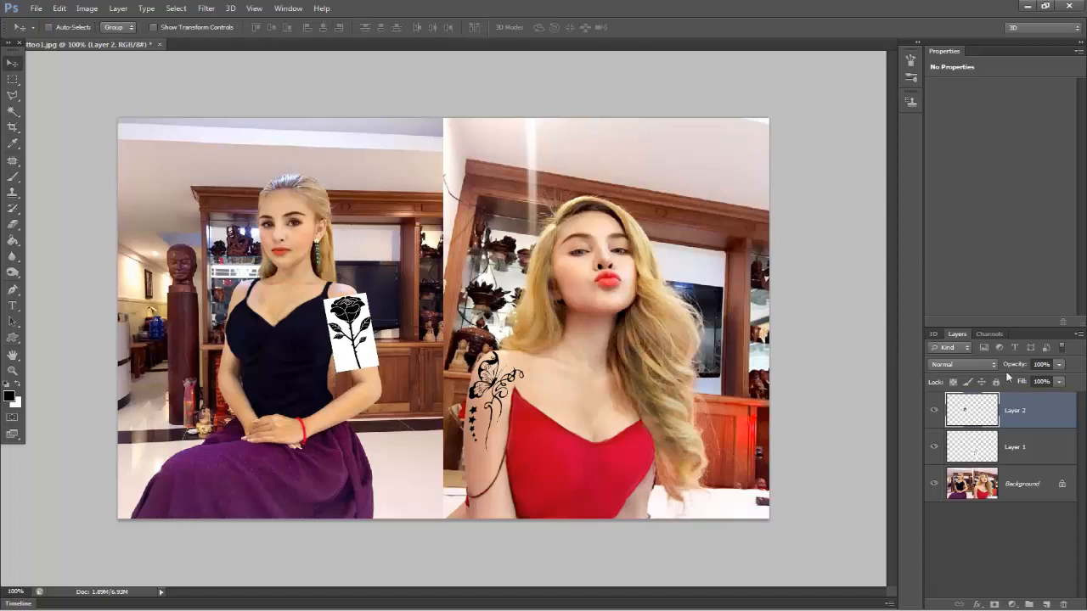
Step: Lower the rose layer's opacity to 64% and nudge the design into place on the seated woman's upper arm
{"action": "left_click", "coordinate": [1060, 365]}
{"action": "left_click_drag", "start_coordinate": [1060, 378], "coordinate": [1035, 379]}
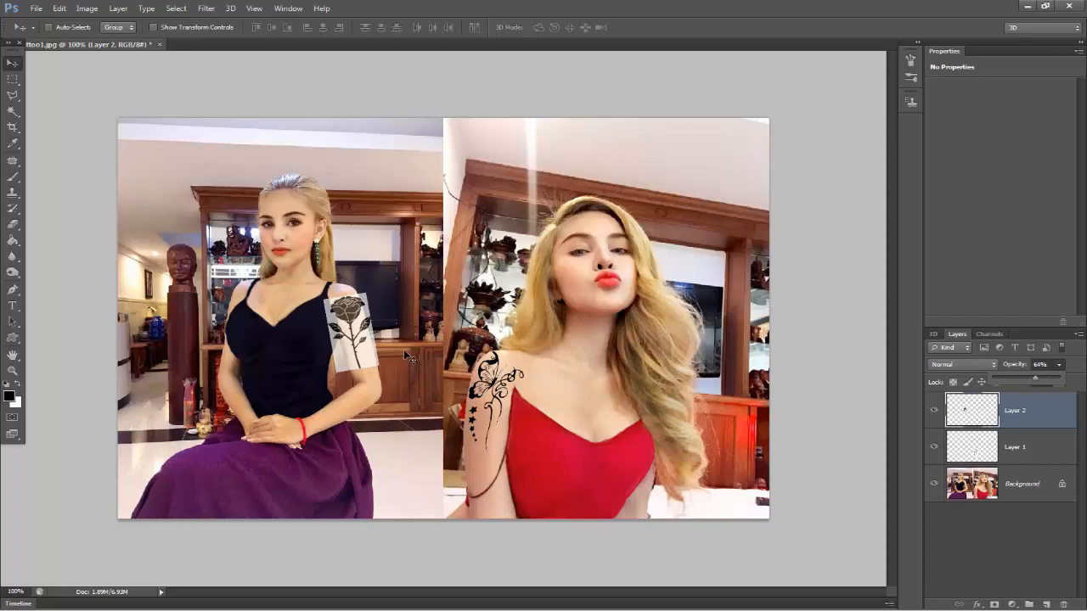
{"action": "left_click_drag", "start_coordinate": [368, 329], "coordinate": [364, 327]}
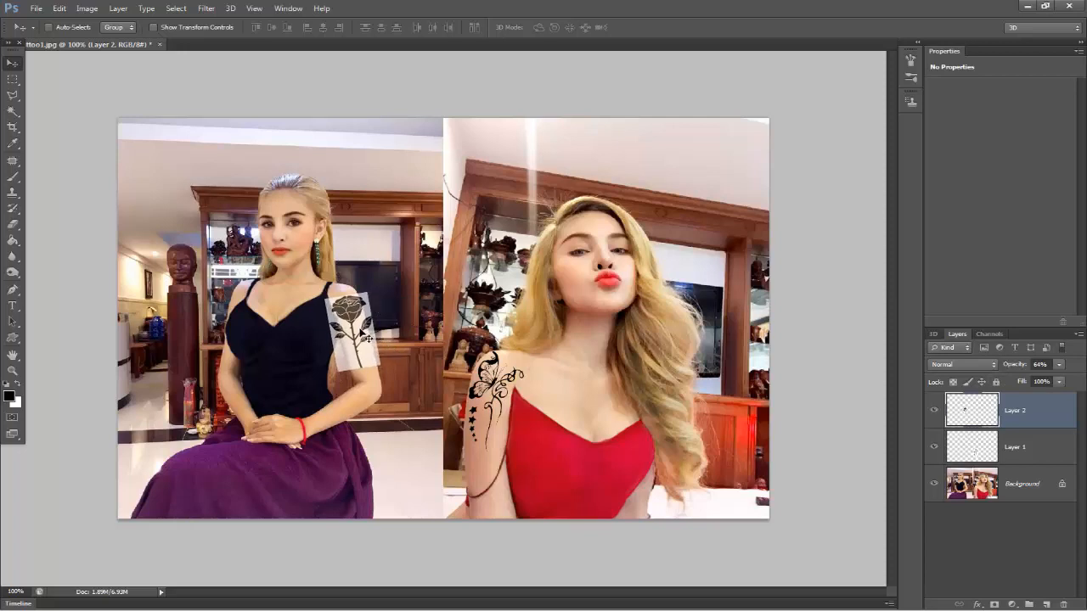
Step: Warp the rose design so its edges follow the seated woman's upper arm, apply the transformation, and nudge the rose slightly down the arm
{"action": "key", "text": "ctrl+t"}
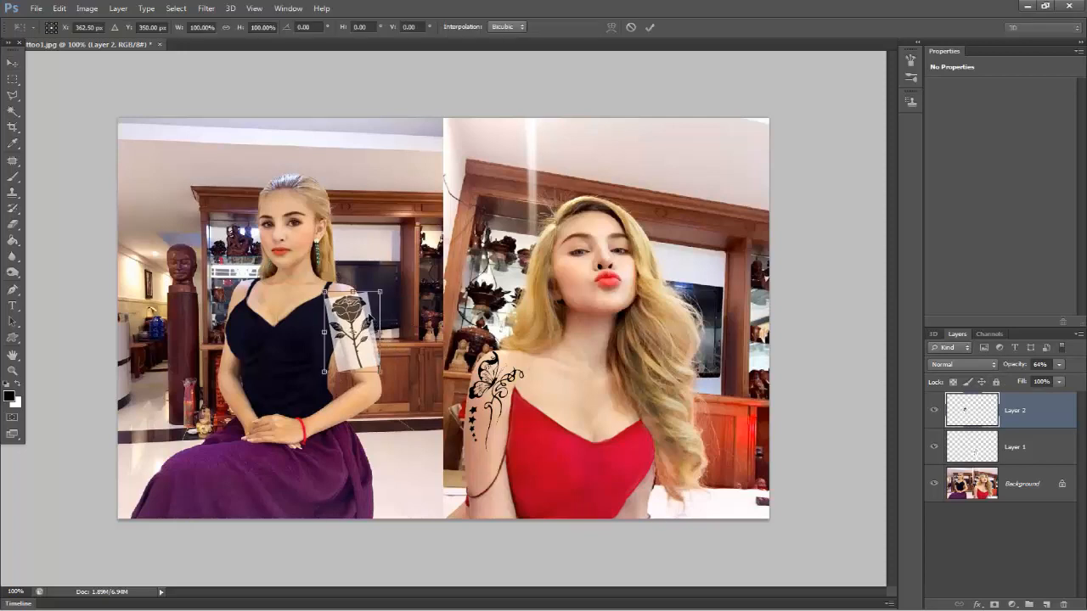
{"action": "left_click", "coordinate": [610, 28]}
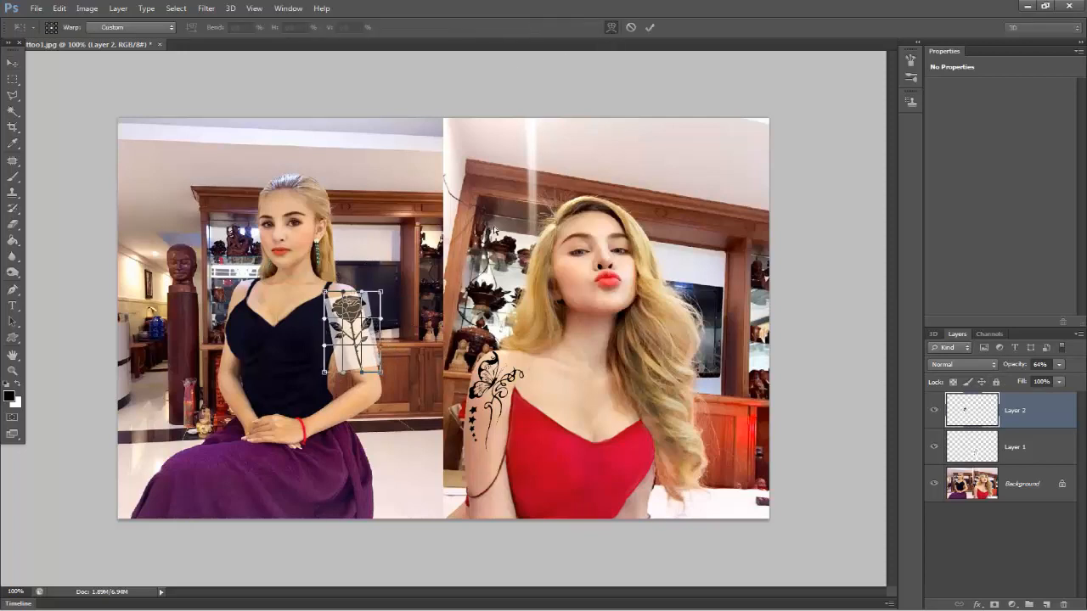
{"action": "left_click_drag", "start_coordinate": [328, 348], "coordinate": [357, 372]}
{"action": "left_click_drag", "start_coordinate": [382, 331], "coordinate": [341, 292]}
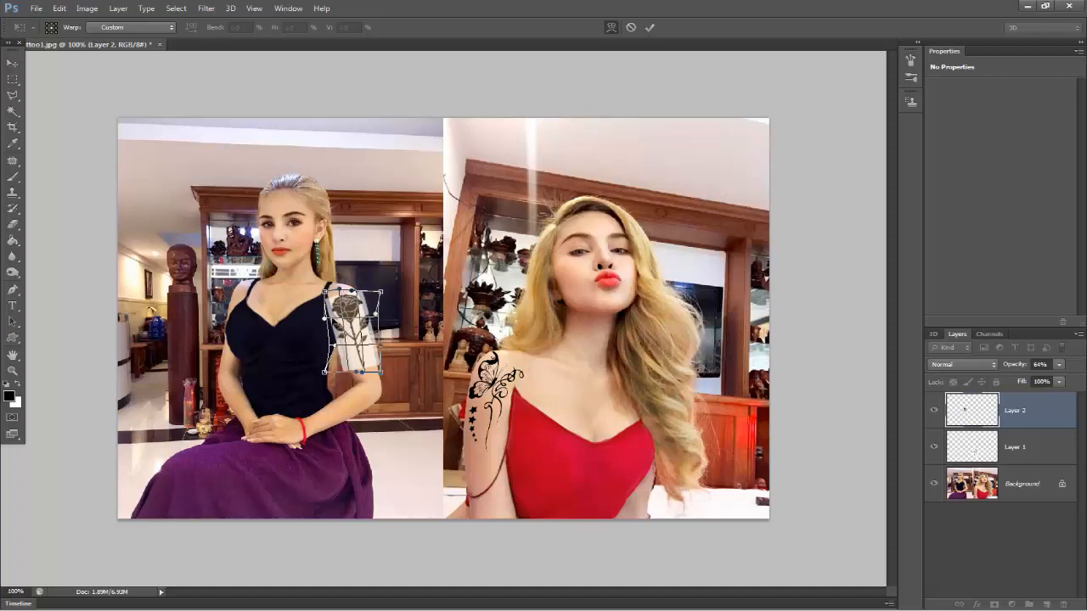
{"action": "left_click_drag", "start_coordinate": [342, 320], "coordinate": [360, 319]}
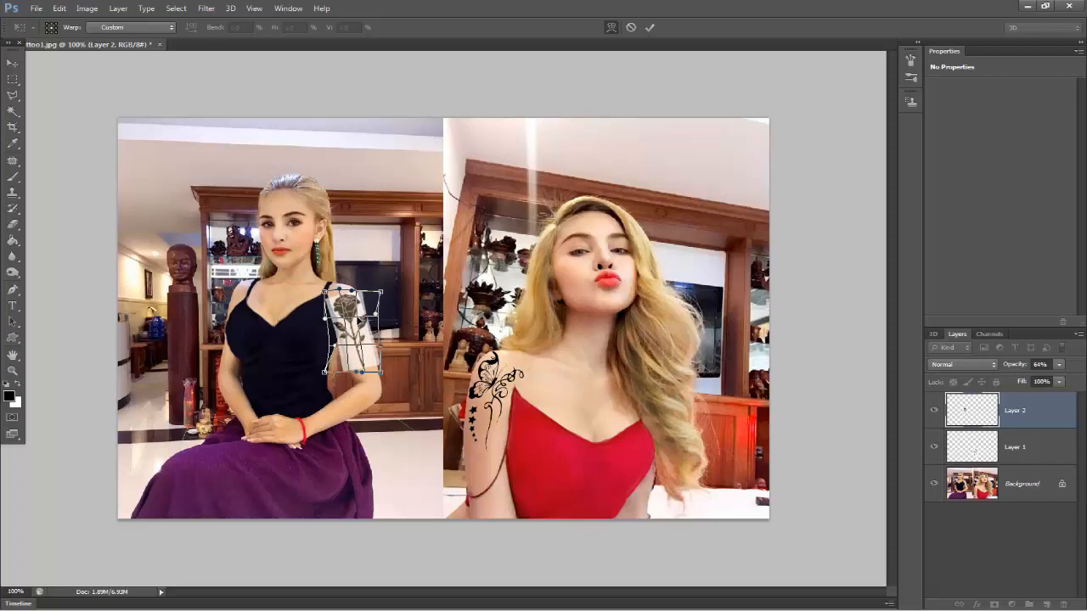
{"action": "left_click_drag", "start_coordinate": [371, 307], "coordinate": [366, 299]}
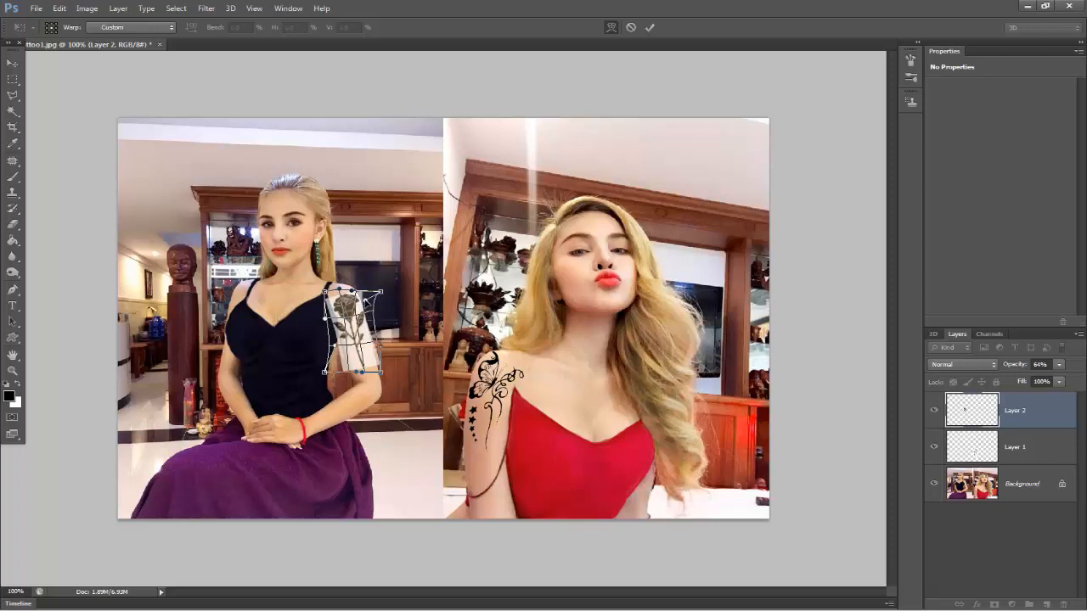
{"action": "left_click_drag", "start_coordinate": [360, 319], "coordinate": [356, 316]}
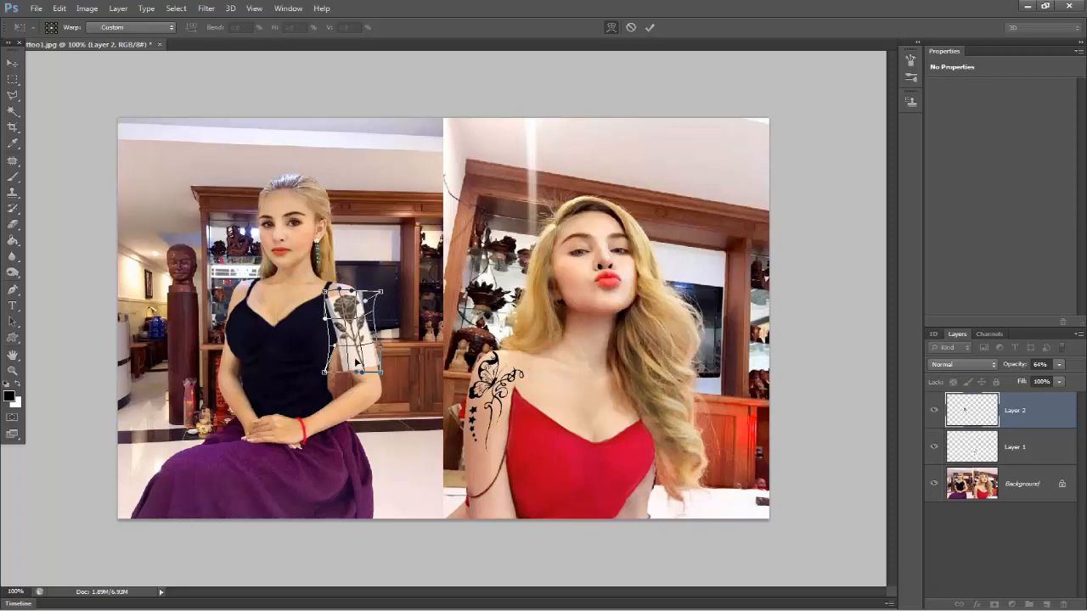
{"action": "left_click_drag", "start_coordinate": [357, 372], "coordinate": [354, 373]}
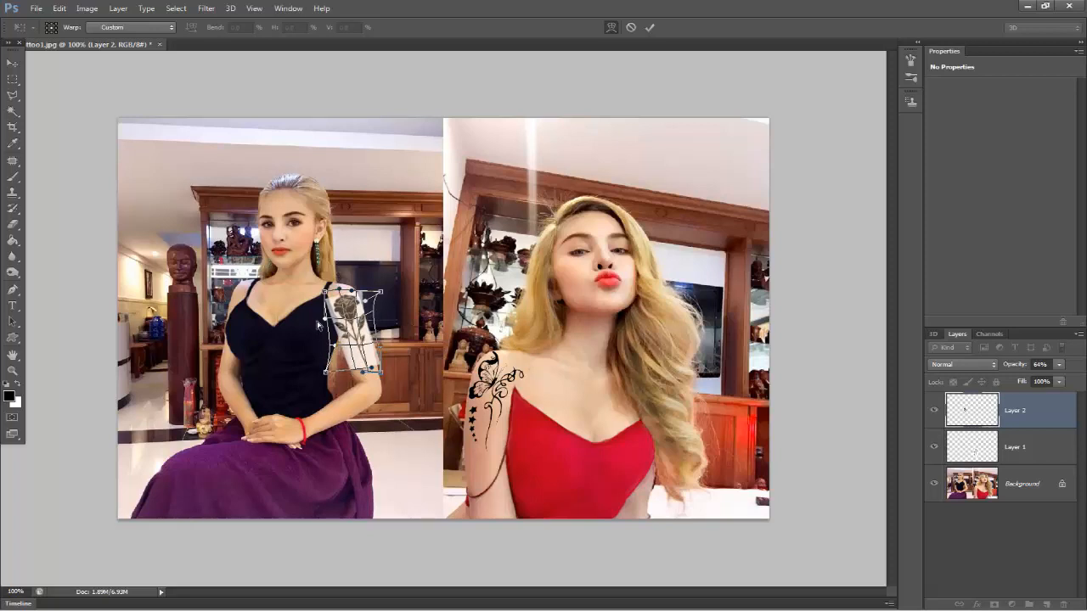
{"action": "left_click_drag", "start_coordinate": [331, 329], "coordinate": [371, 344]}
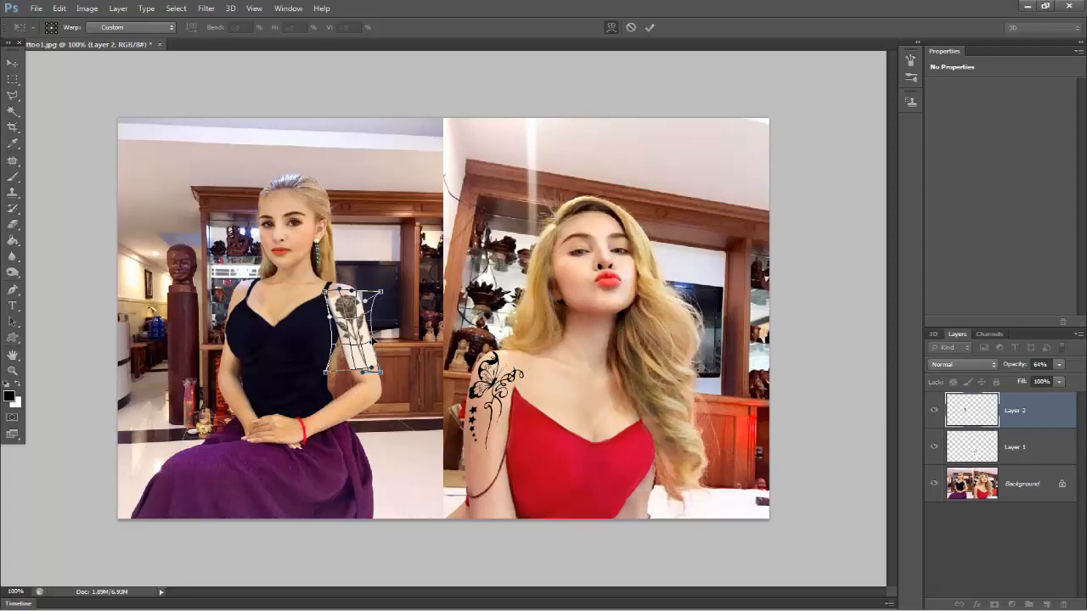
{"action": "left_click", "coordinate": [649, 28]}
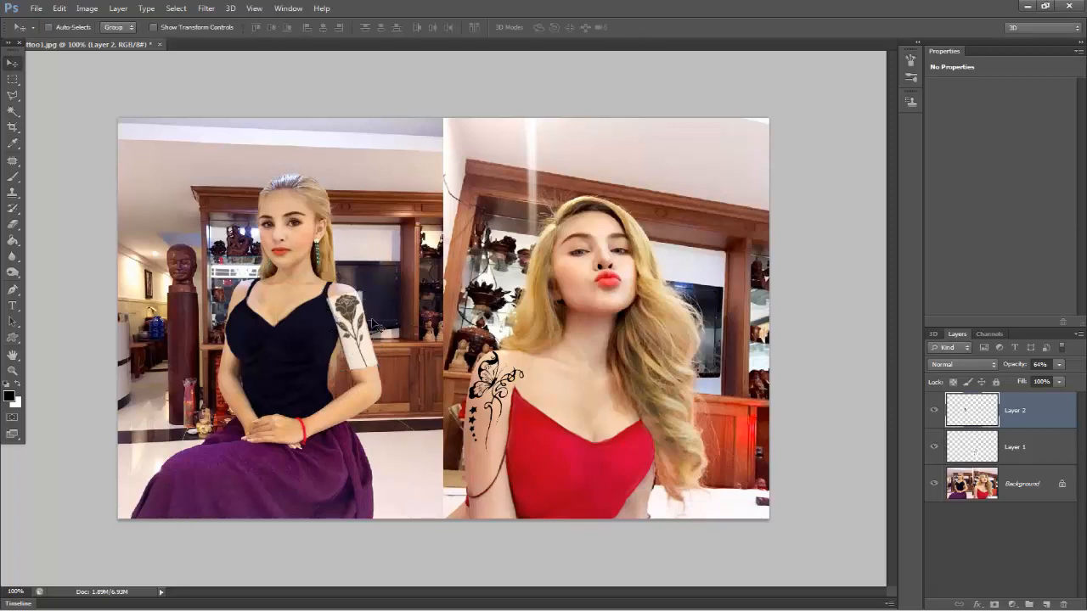
{"action": "left_click_drag", "start_coordinate": [350, 330], "coordinate": [365, 350]}
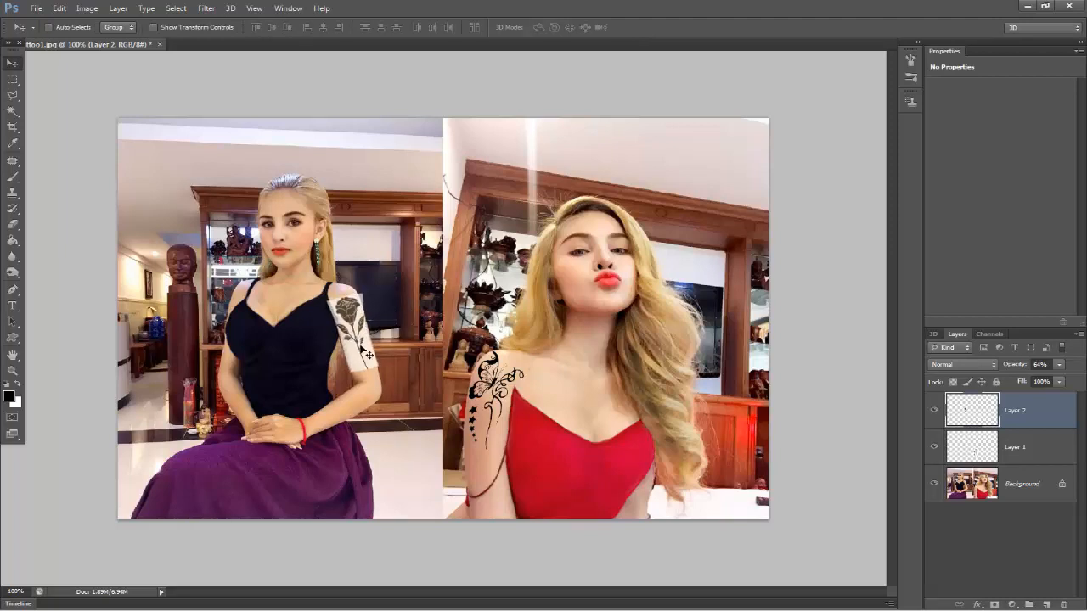
Step: Free-transform the rose layer to about 92.6% width and nudge it slightly up on the seated woman's upper arm
{"action": "key", "text": "ctrl+t"}
{"action": "left_click_drag", "start_coordinate": [379, 333], "coordinate": [373, 333]}
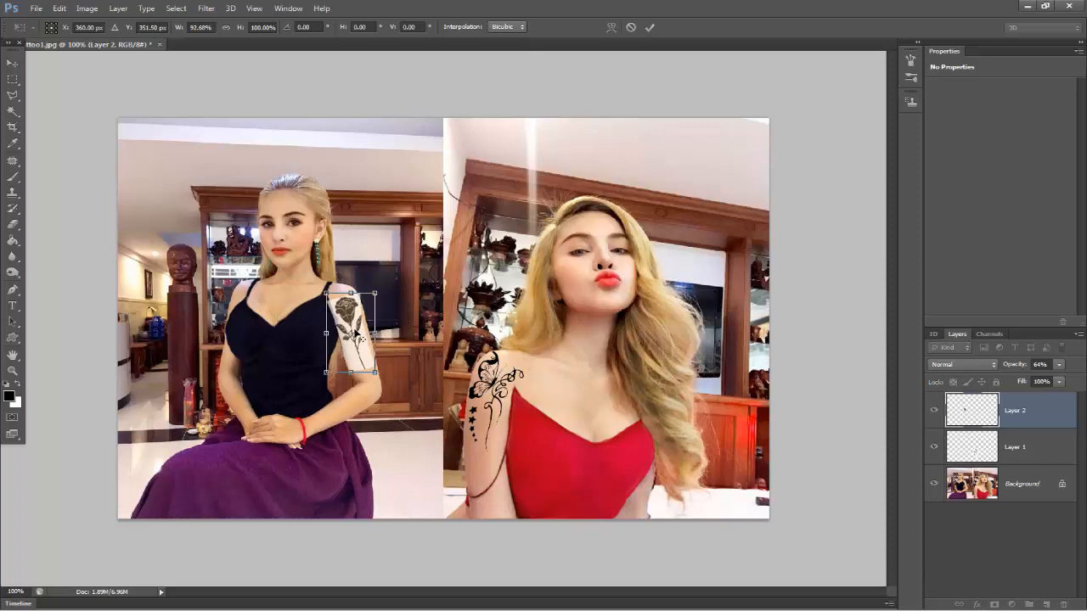
{"action": "key", "text": "Return"}
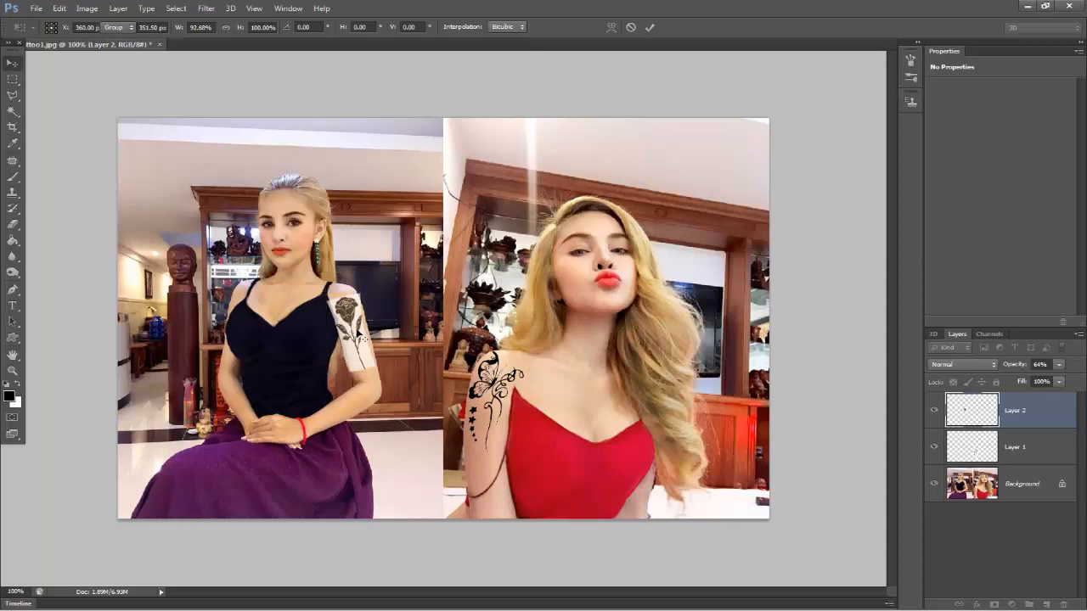
{"action": "left_click_drag", "start_coordinate": [349, 329], "coordinate": [351, 325]}
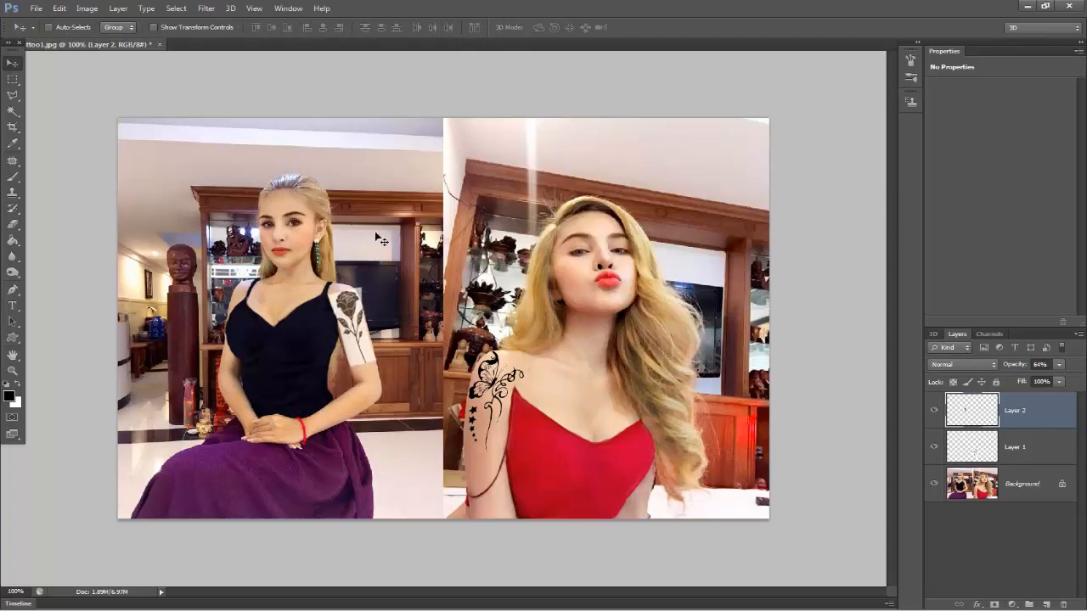
Step: Set the rose layer's blending options to 100% opacity and the Multiply blend mode
{"action": "left_click", "coordinate": [13, 81]}
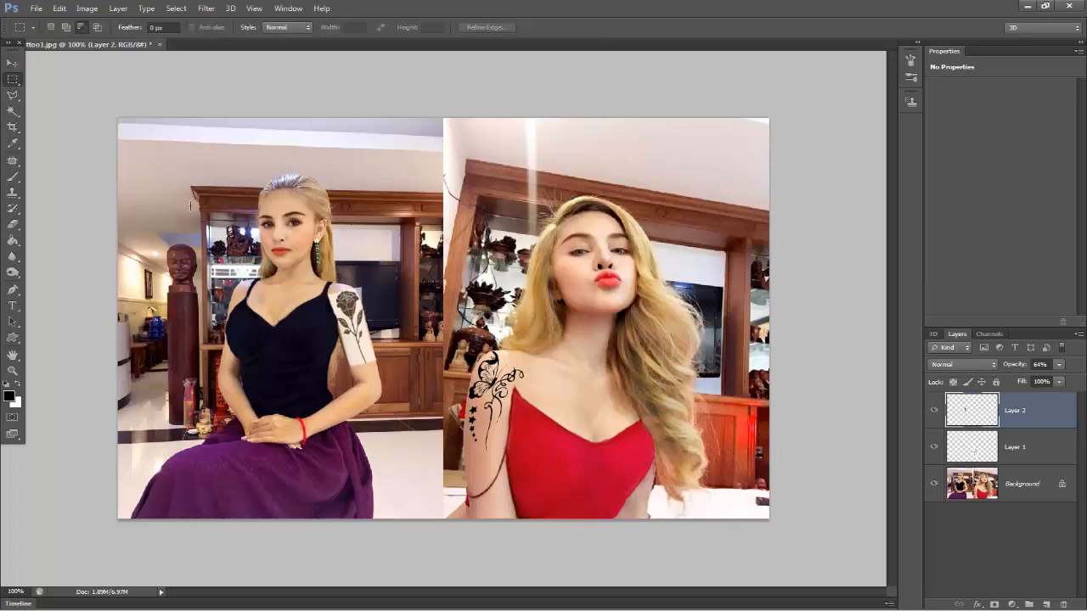
{"action": "right_click", "coordinate": [347, 317]}
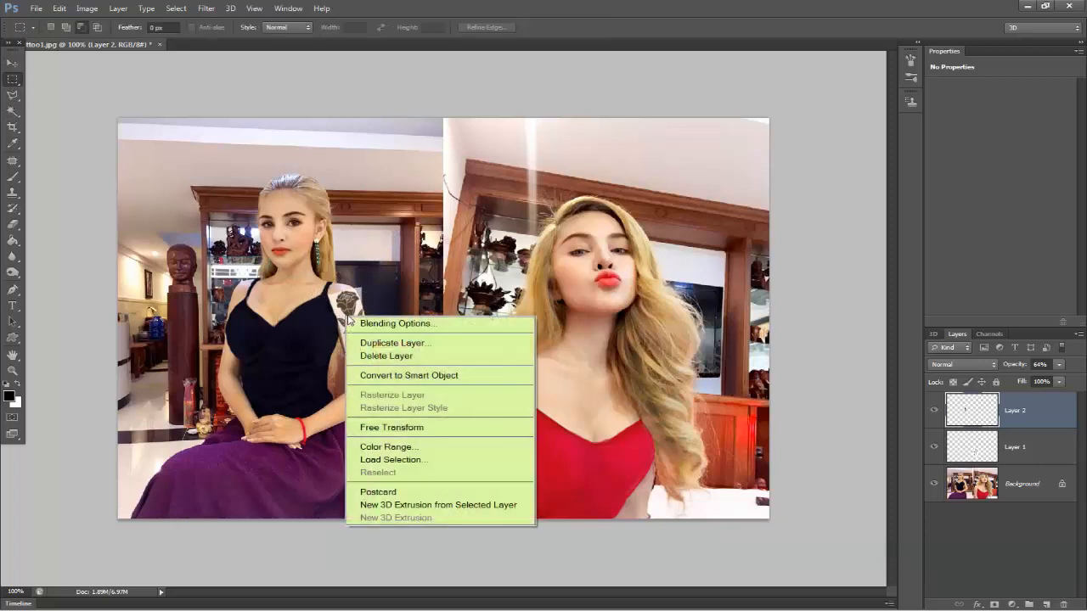
{"action": "left_click", "coordinate": [400, 325]}
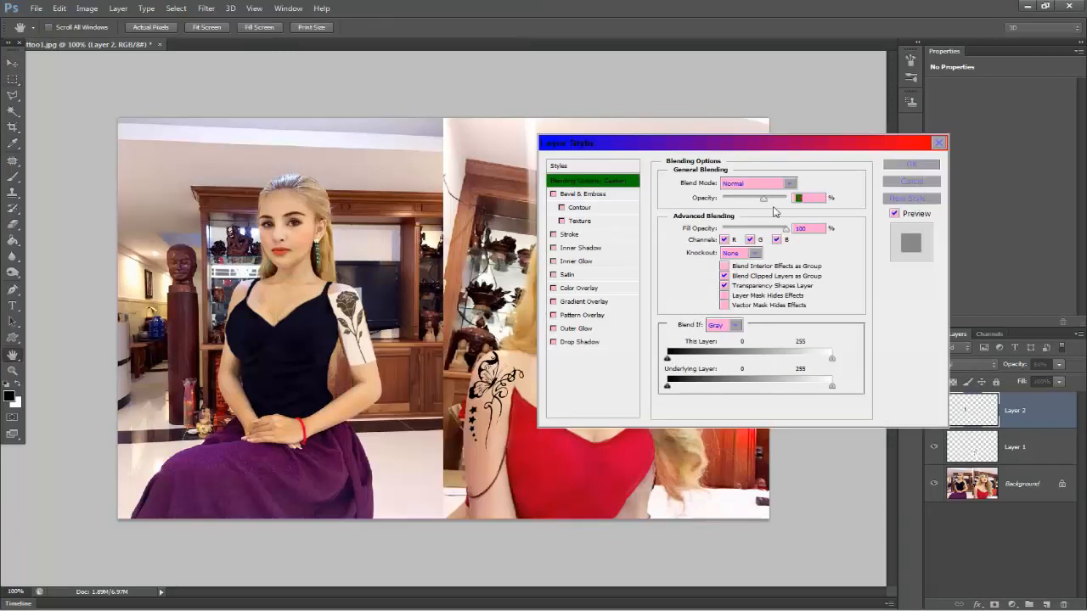
{"action": "left_click_drag", "start_coordinate": [764, 201], "coordinate": [780, 202]}
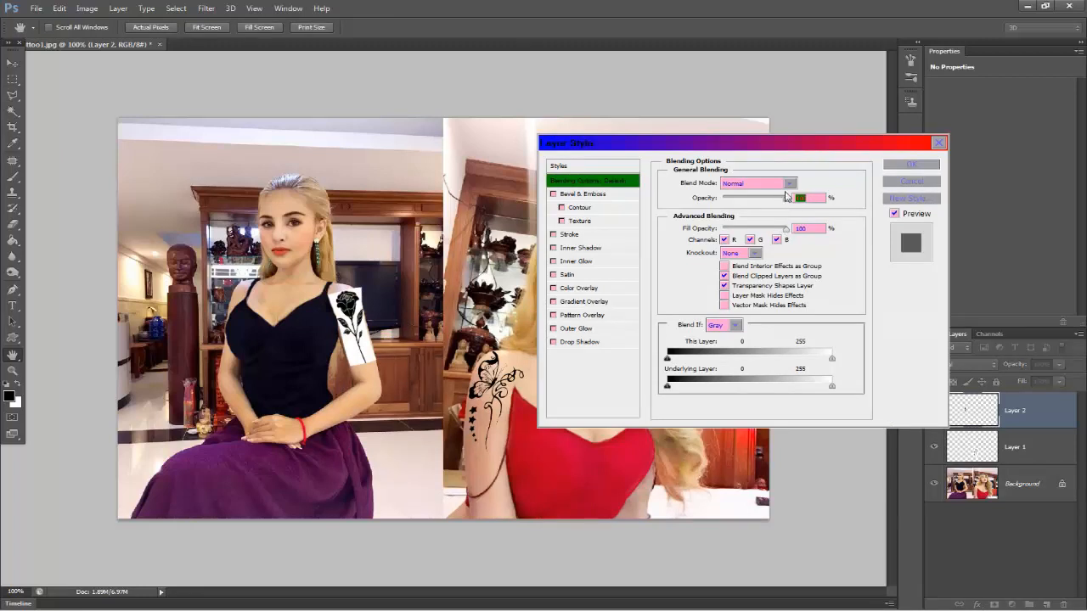
{"action": "left_click", "coordinate": [789, 183]}
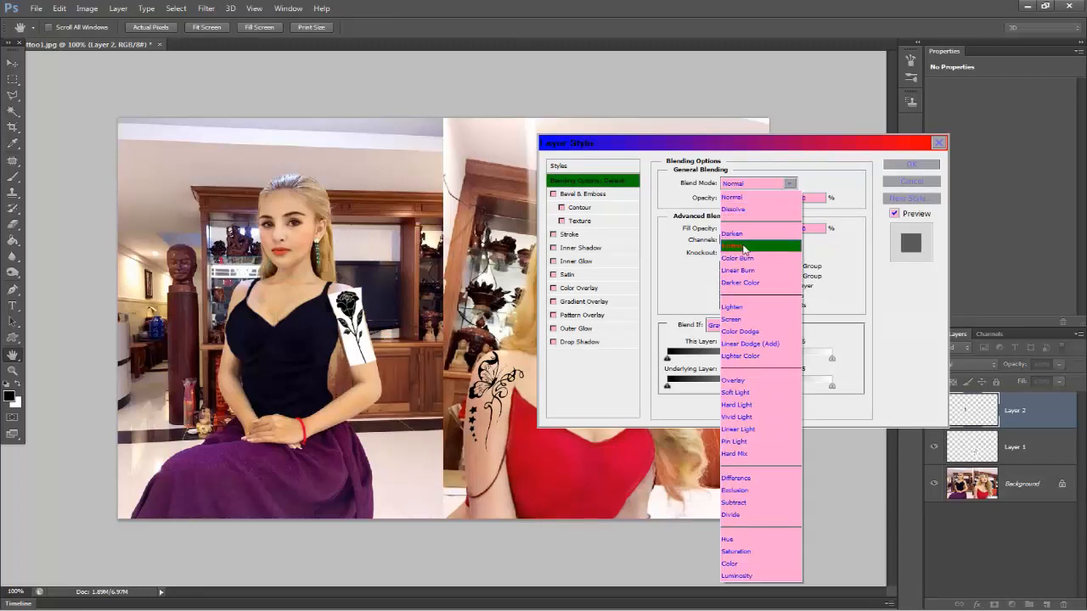
{"action": "left_click", "coordinate": [744, 248]}
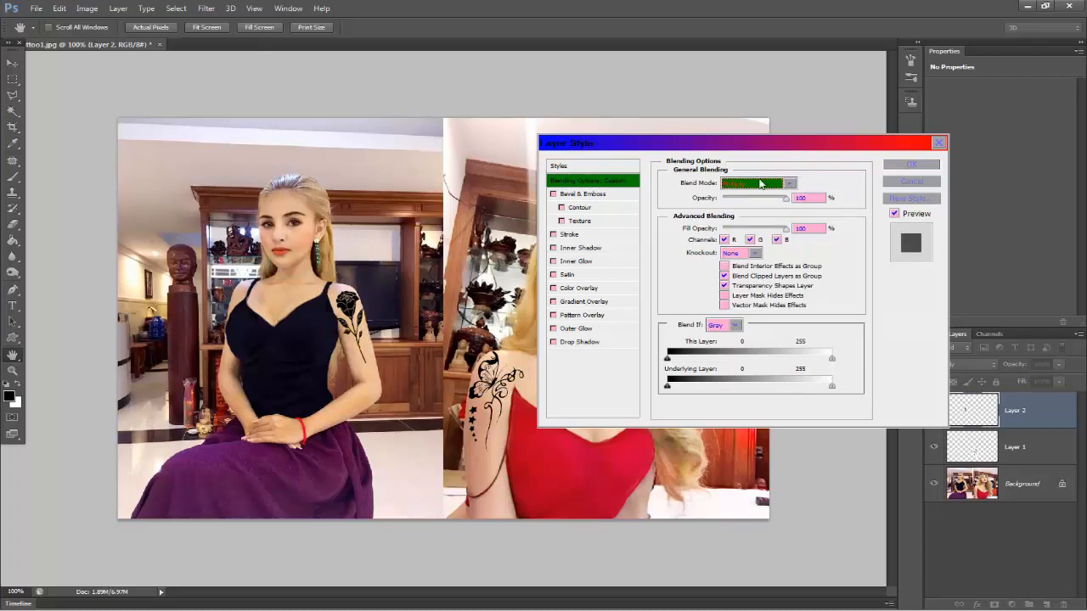
{"action": "left_click", "coordinate": [909, 166]}
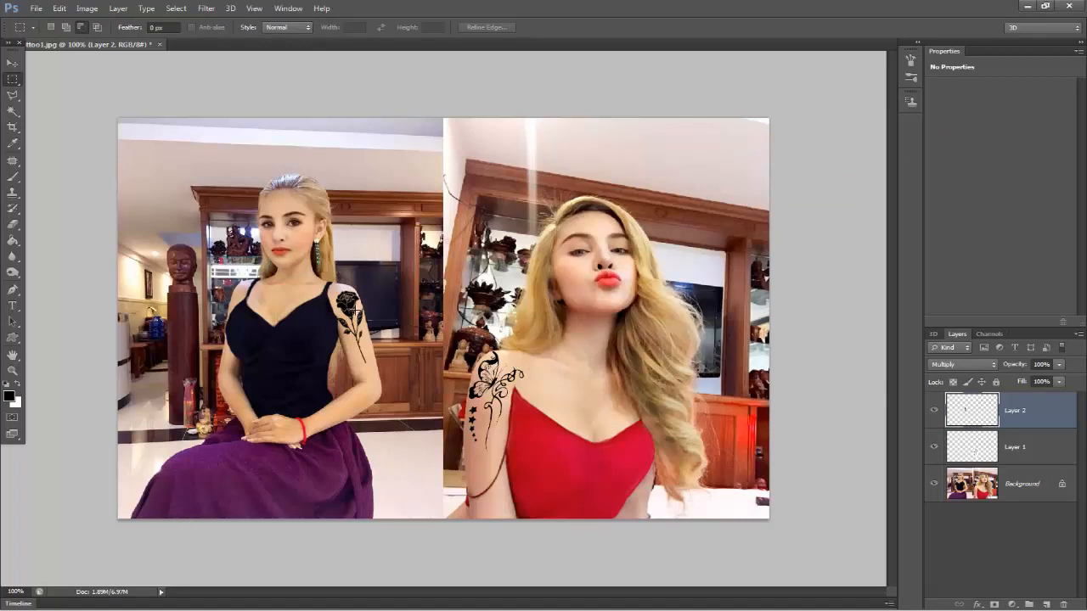
Step: Apply an Exposure adjustment to the rose layer with gamma correction 3.14 and a raised exposure value
{"action": "left_click", "coordinate": [84, 10]}
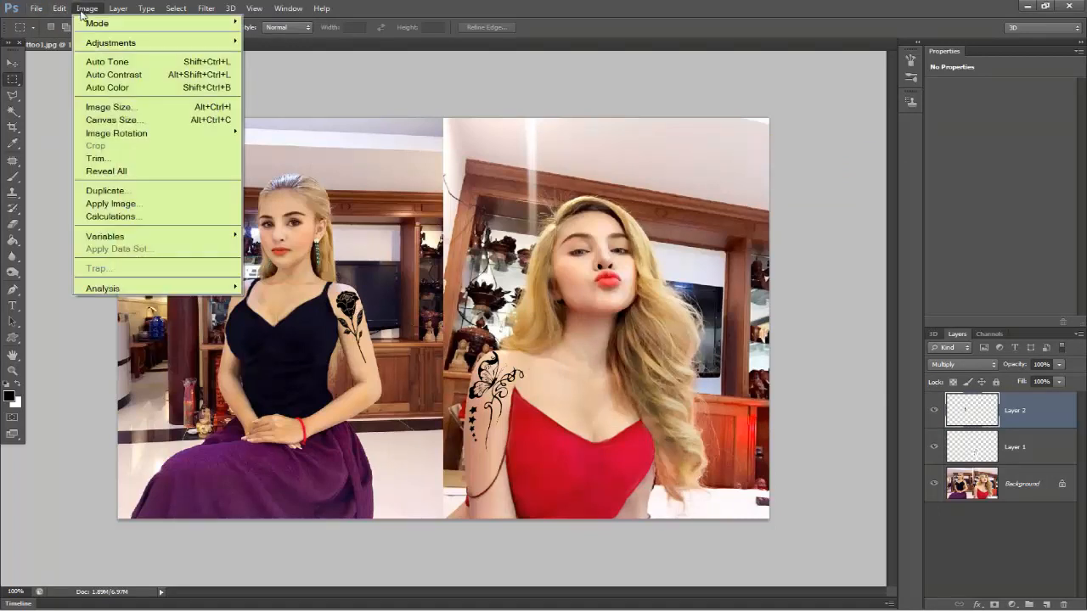
{"action": "mouse_move", "coordinate": [128, 44]}
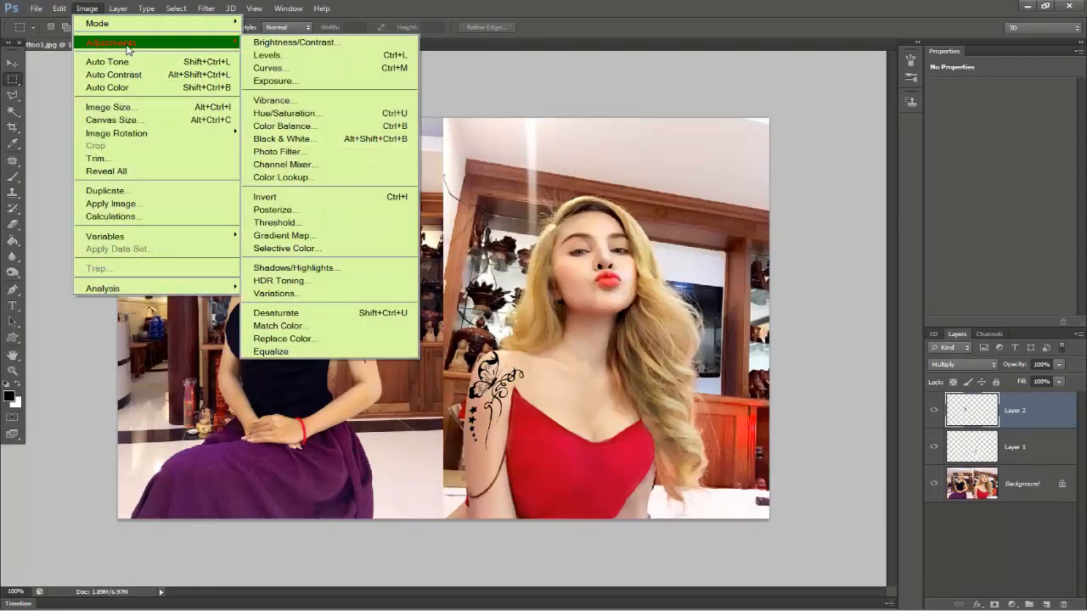
{"action": "left_click", "coordinate": [291, 80]}
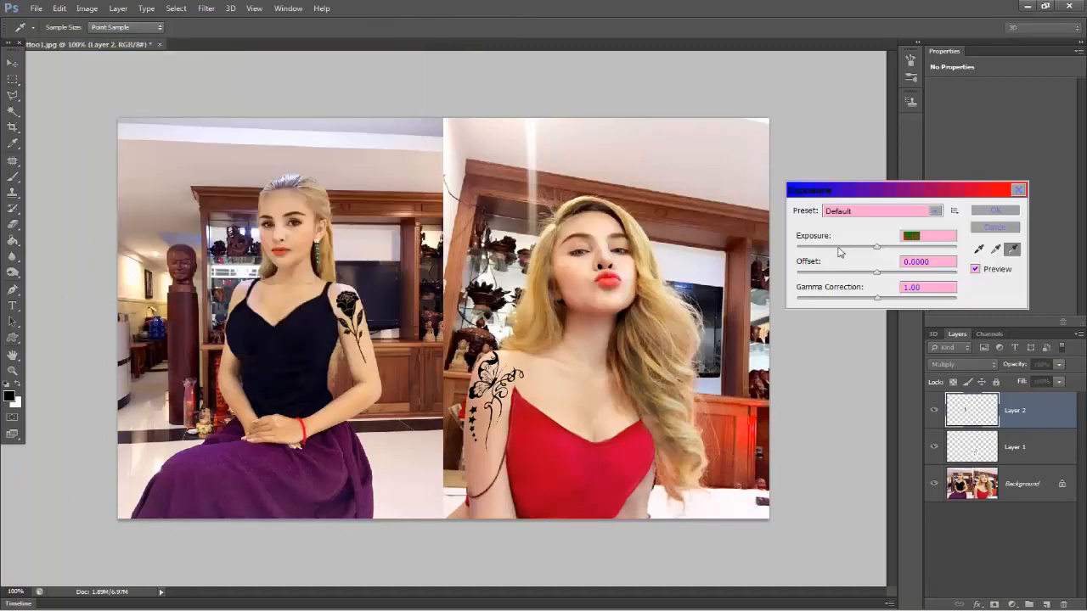
{"action": "left_click_drag", "start_coordinate": [898, 192], "coordinate": [819, 91]}
{"action": "left_click_drag", "start_coordinate": [802, 197], "coordinate": [740, 200]}
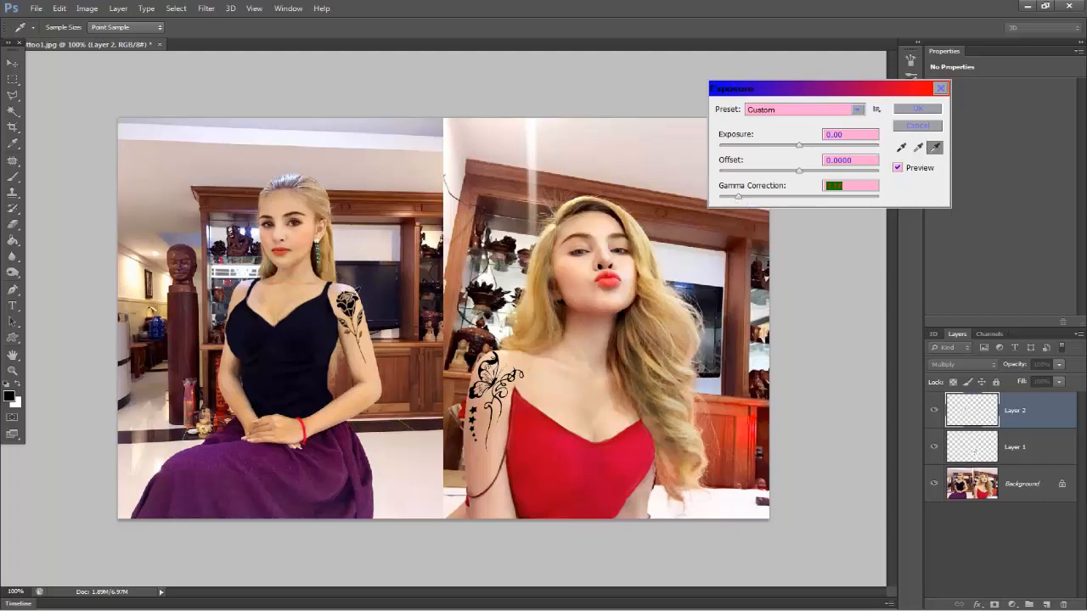
{"action": "left_click_drag", "start_coordinate": [798, 146], "coordinate": [824, 149]}
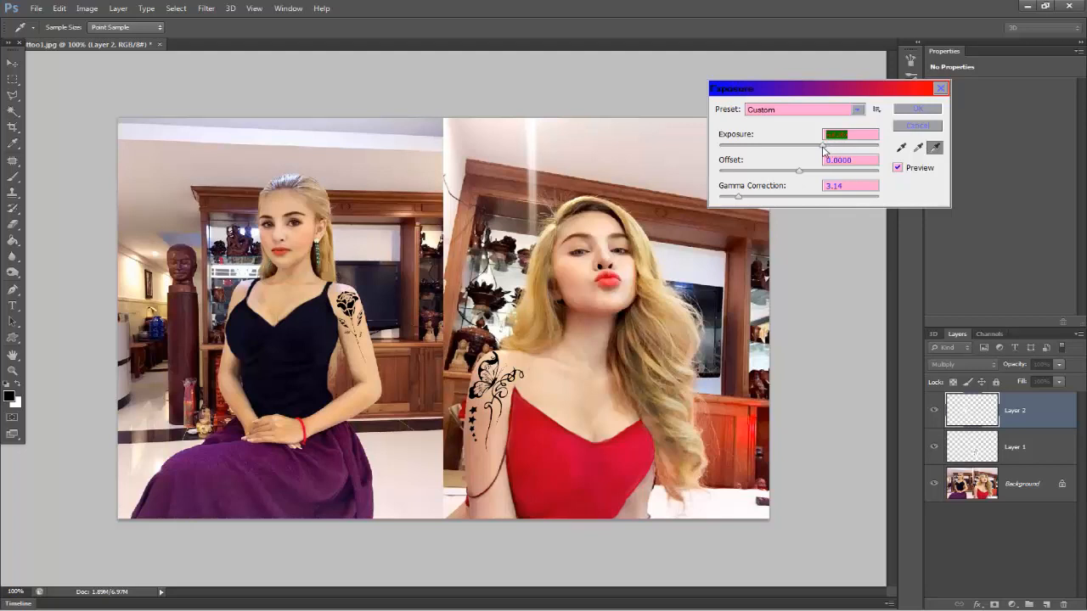
{"action": "left_click", "coordinate": [927, 113]}
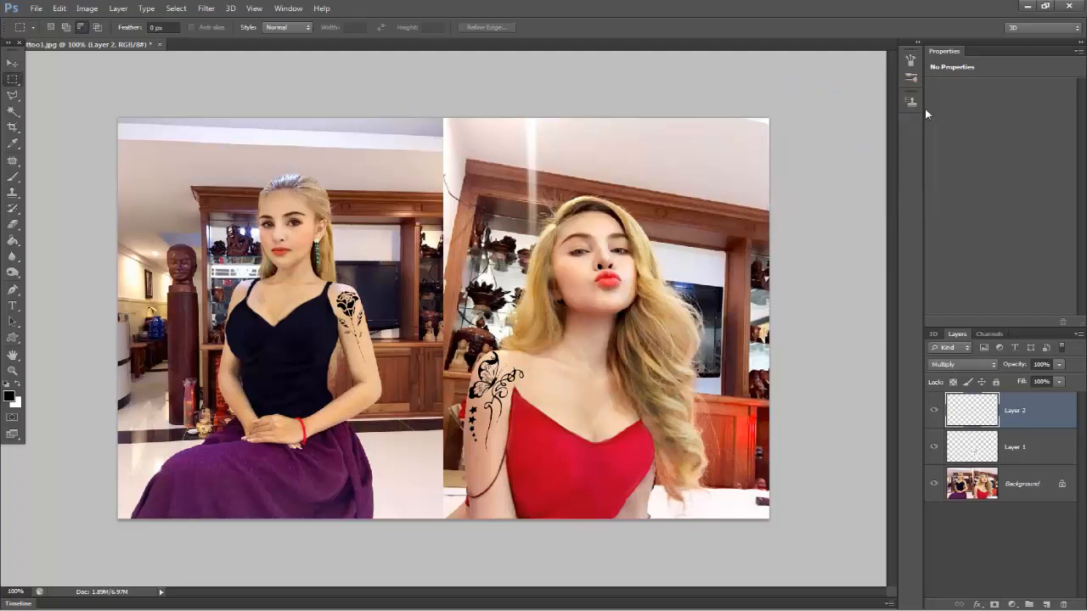